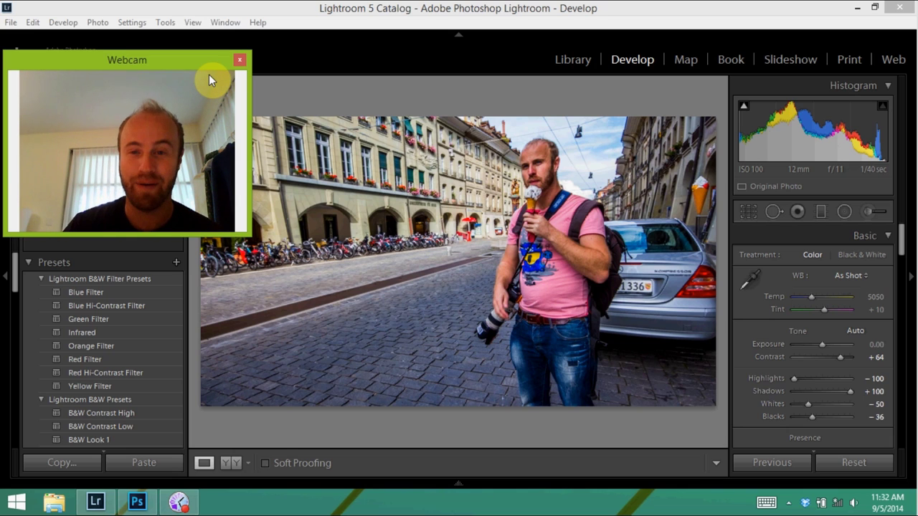
{"action": "left_click", "coordinate": [433, 428]}
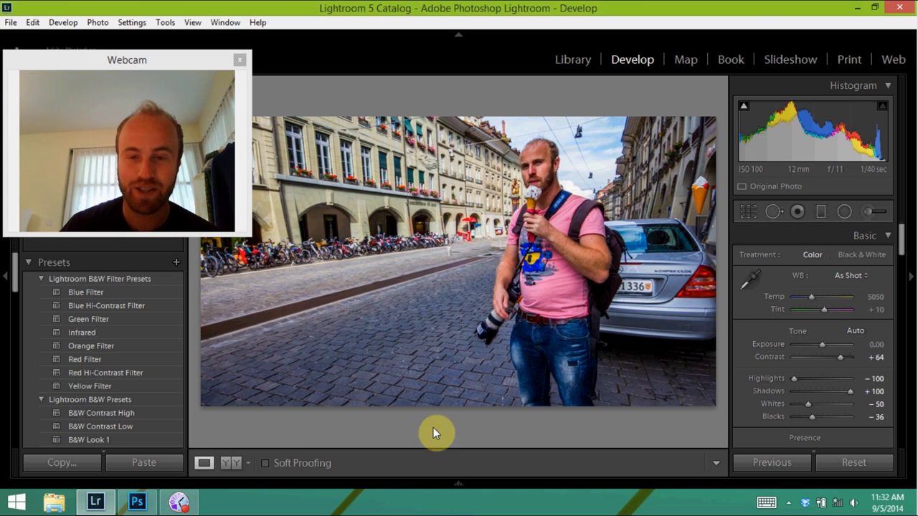
Step: Advance from the colour rooftops through the black-and-white rooftops to the curving cobbled street photo
{"action": "key", "text": "Right"}
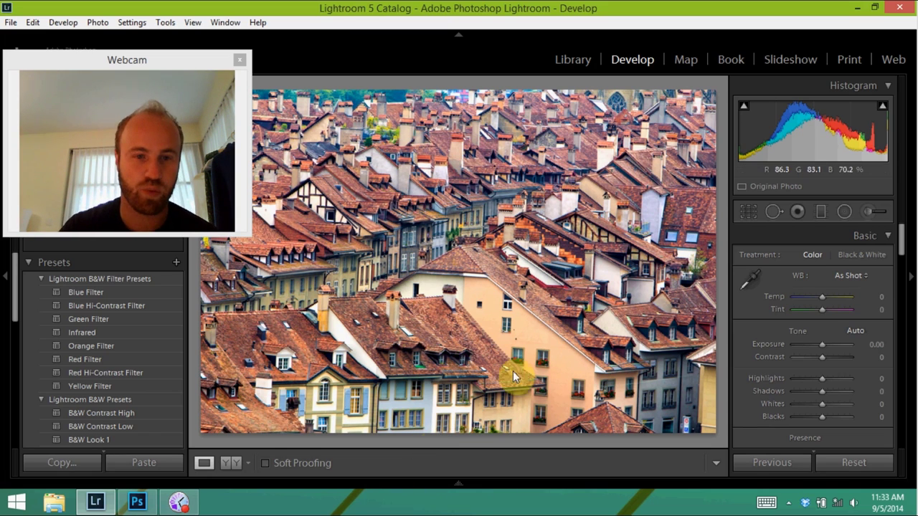
{"action": "left_click_drag", "start_coordinate": [248, 229], "coordinate": [205, 232]}
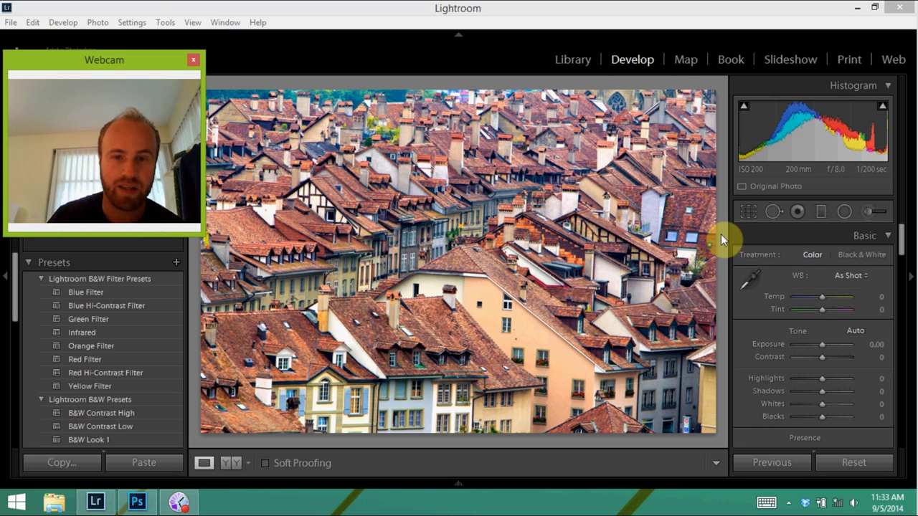
{"action": "left_click", "coordinate": [723, 308]}
{"action": "key", "text": "Right"}
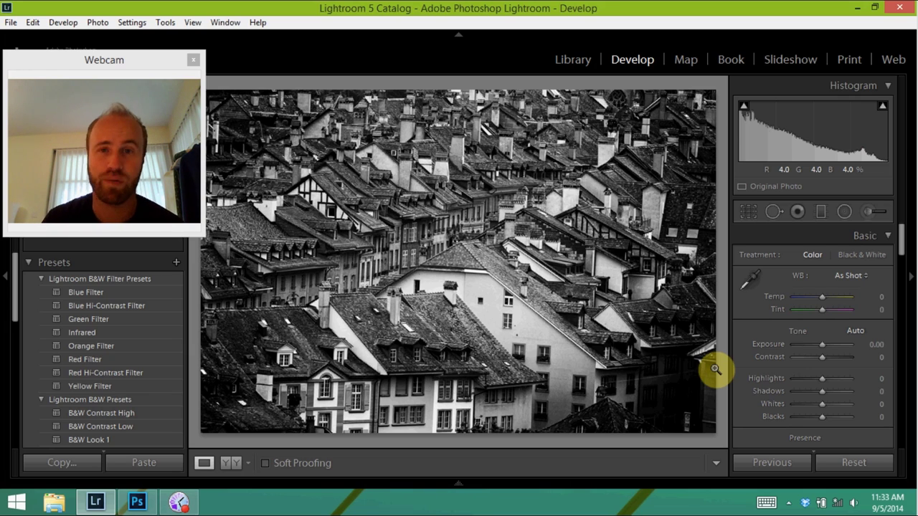
{"action": "key", "text": "Right"}
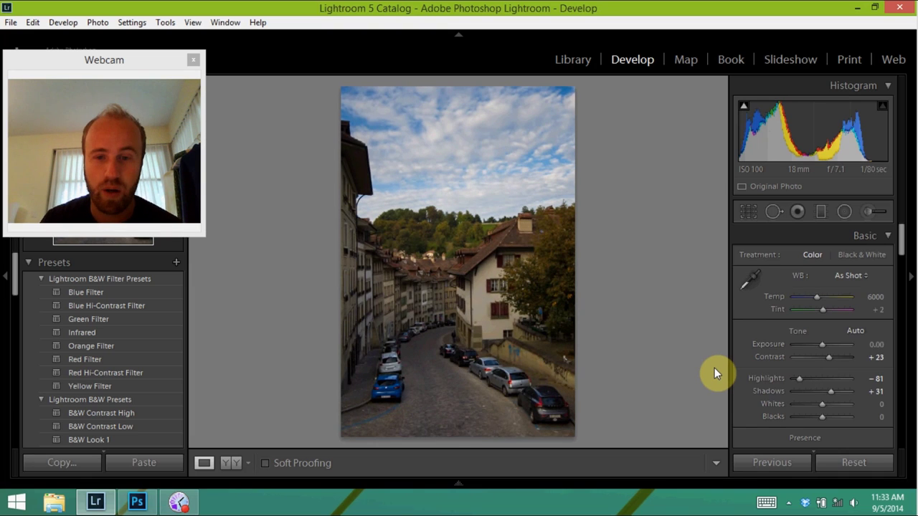
Step: Move past the church-spire rooftops and river-and-bridge photos onto the stone bridge arch shot
{"action": "key", "text": "Right"}
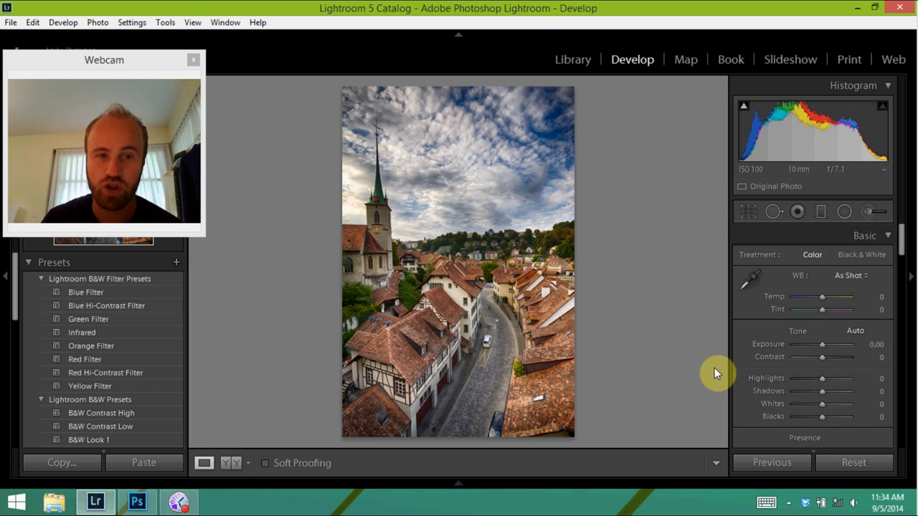
{"action": "key", "text": "Right"}
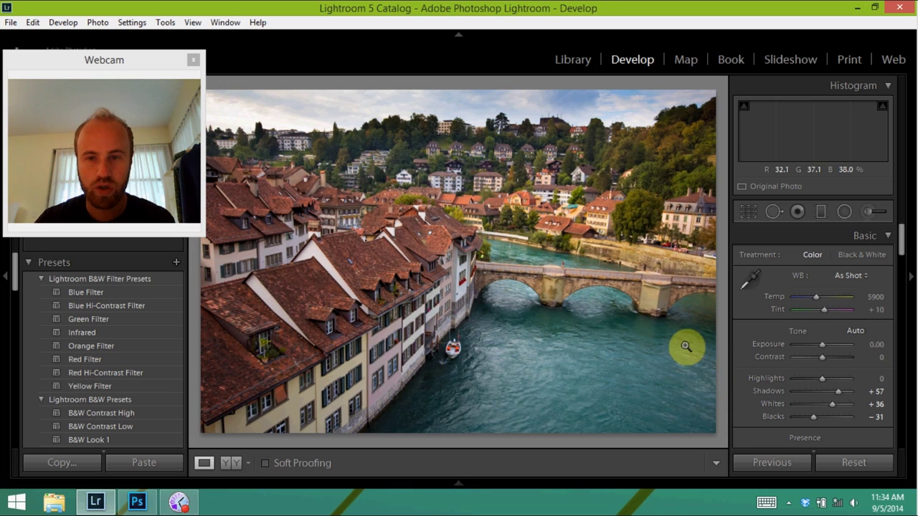
{"action": "key", "text": "Right"}
{"action": "key", "text": "Left"}
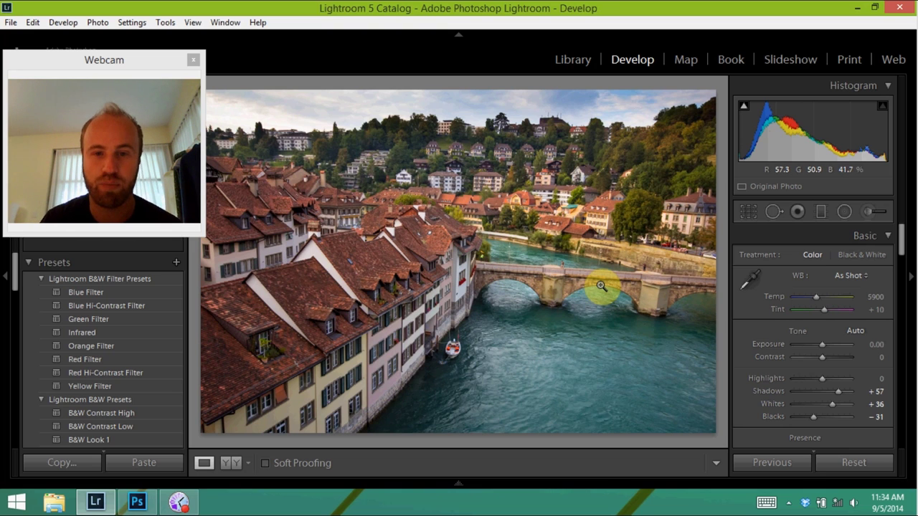
{"action": "key", "text": "Right"}
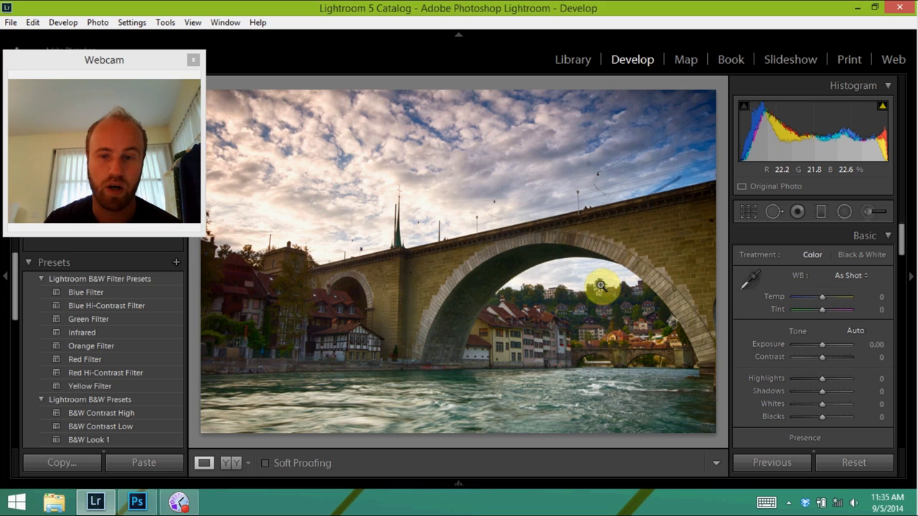
Step: Advance through the sunset street and river shots to the vertical church spire photo
{"action": "key", "text": "Right"}
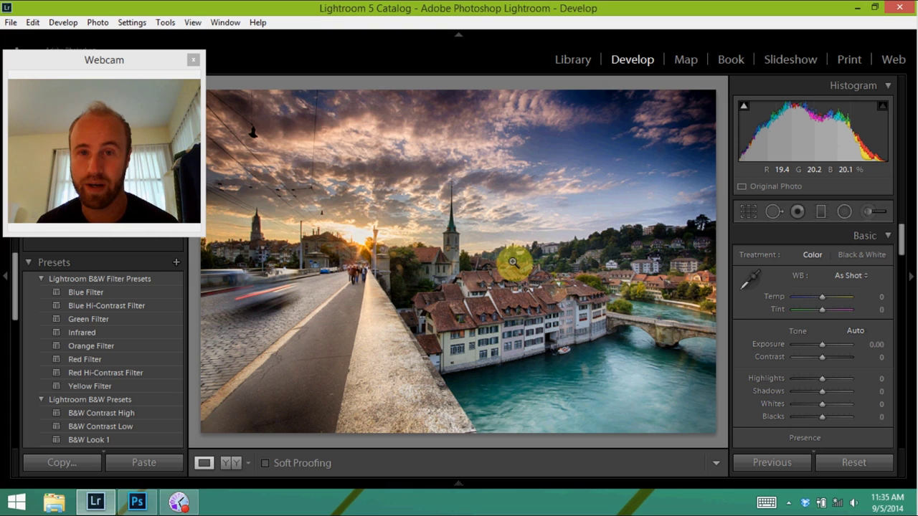
{"action": "key", "text": "Right"}
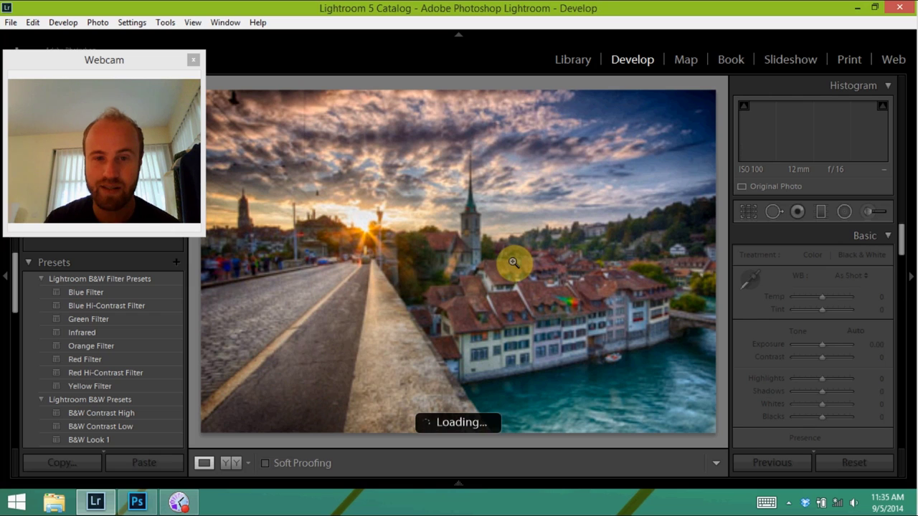
{"action": "key", "text": "Right"}
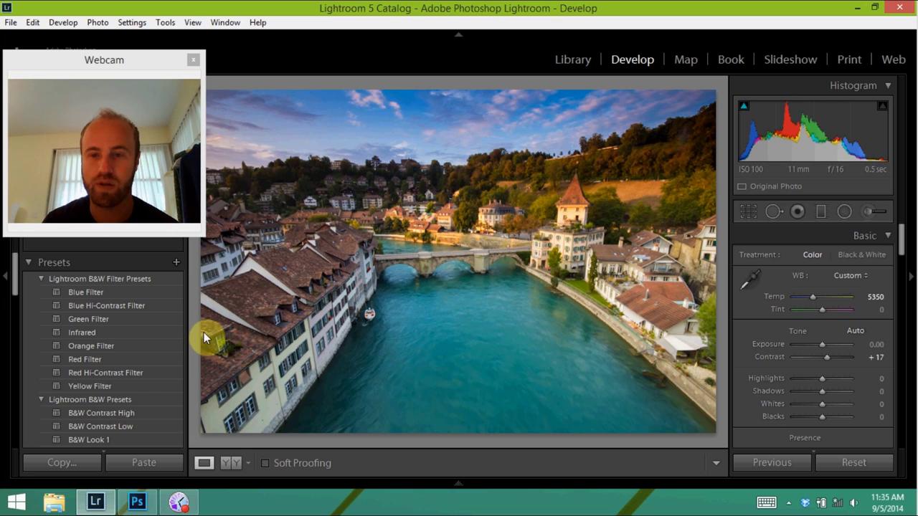
{"action": "key", "text": "Right"}
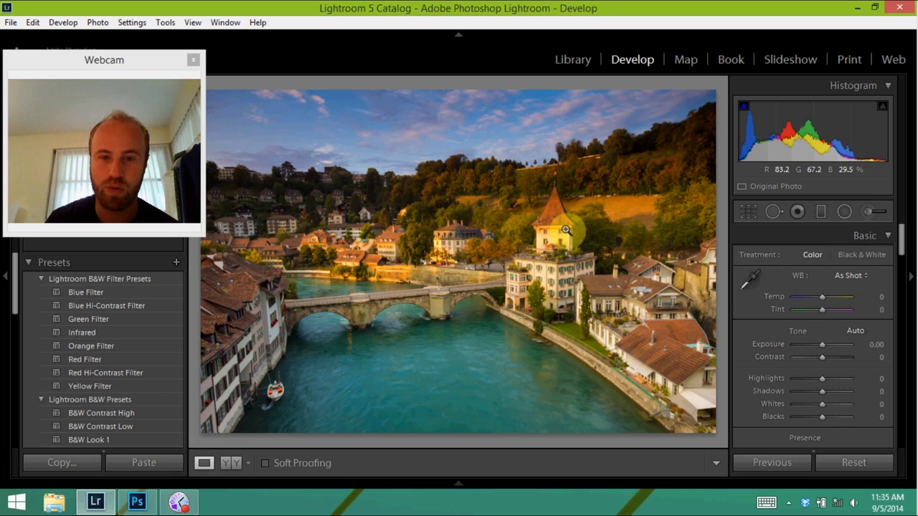
{"action": "key", "text": "Right"}
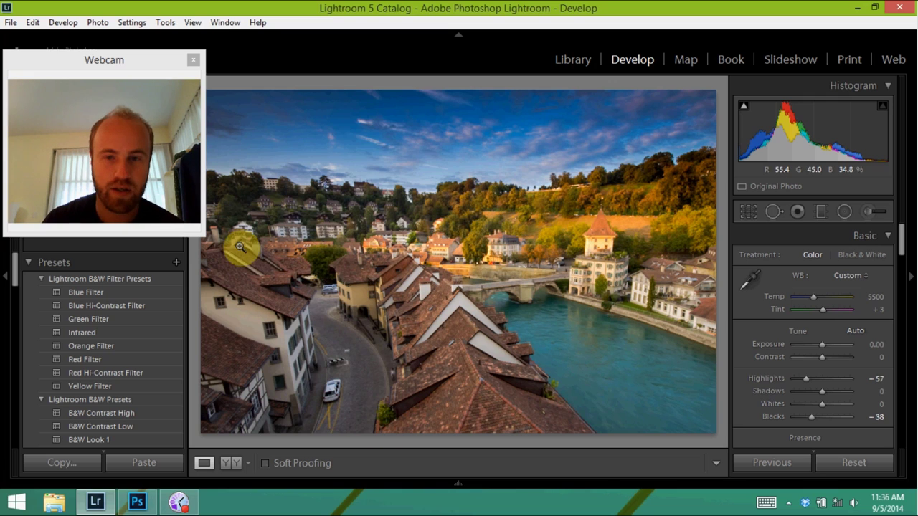
{"action": "key", "text": "Right"}
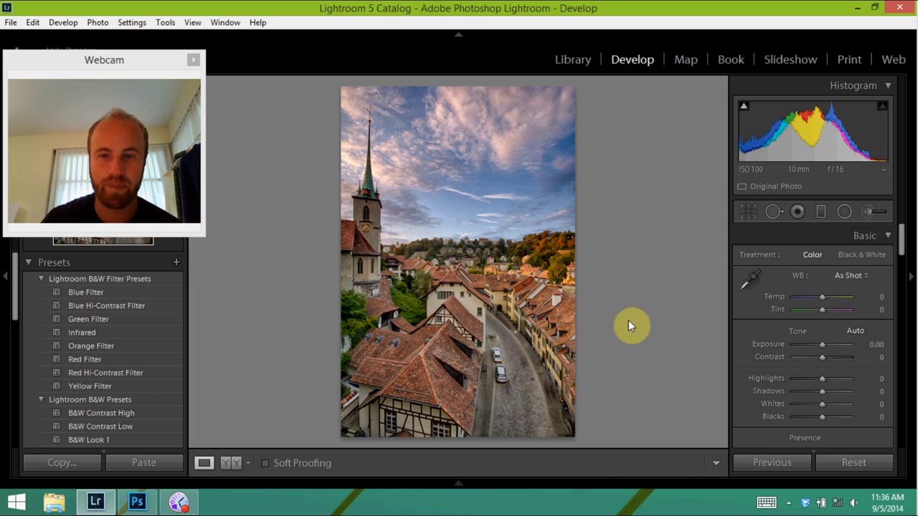
Step: Step through the next landscapes to the edited river view with the church spire (Temp 7000)
{"action": "key", "text": "Right"}
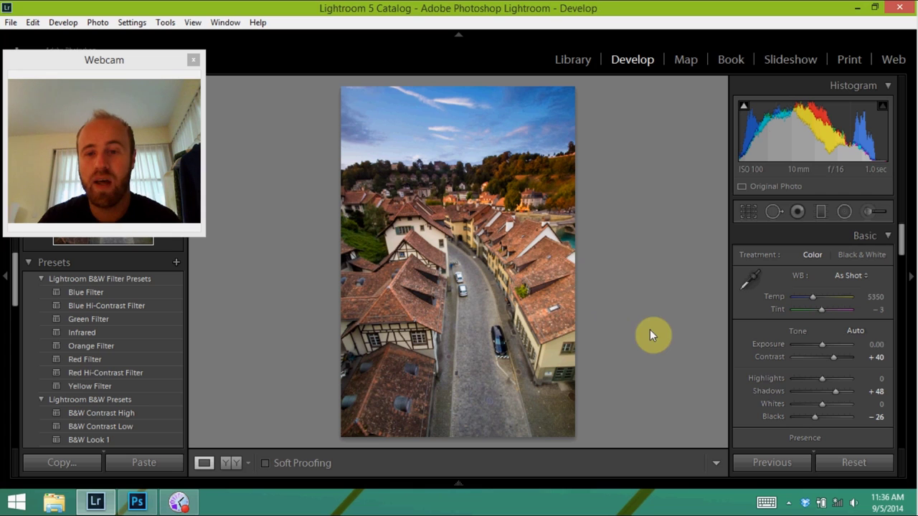
{"action": "key", "text": "Right"}
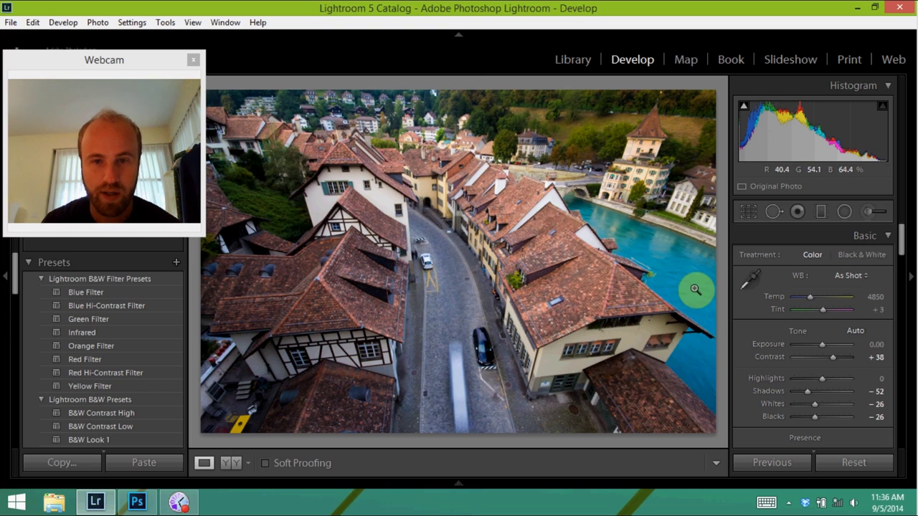
{"action": "key", "text": "Right"}
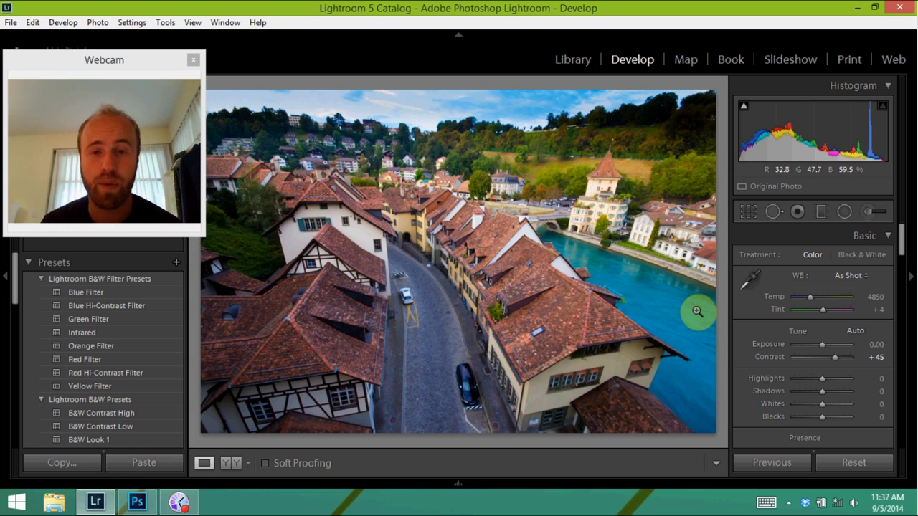
{"action": "key", "text": "Right"}
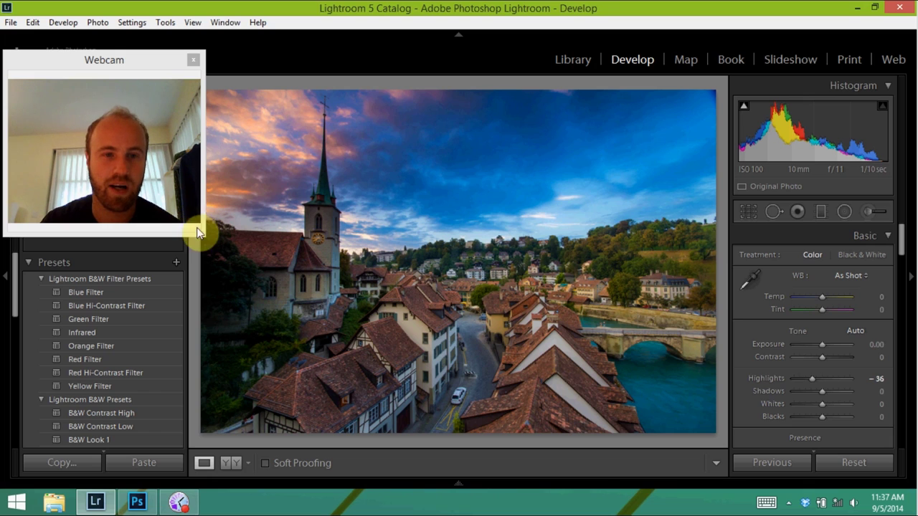
{"action": "left_click_drag", "start_coordinate": [204, 238], "coordinate": [185, 220]}
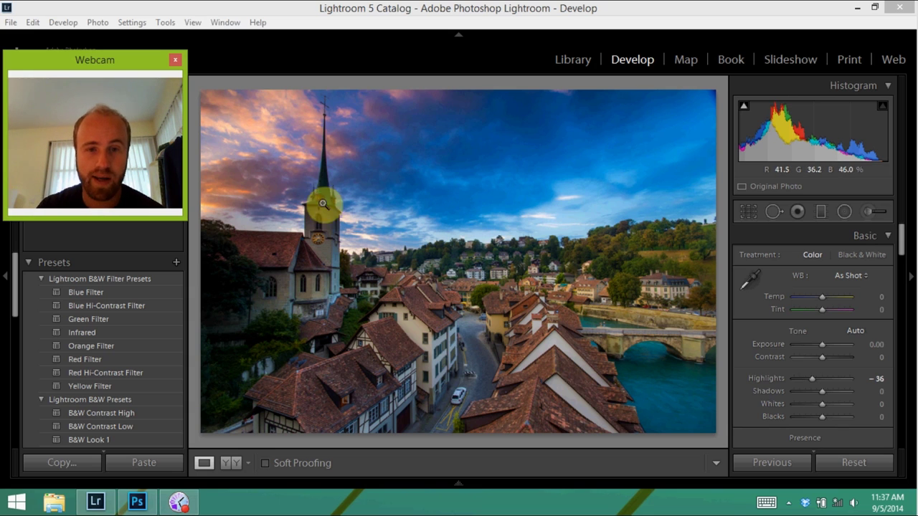
{"action": "left_click", "coordinate": [723, 292]}
{"action": "key", "text": "Right"}
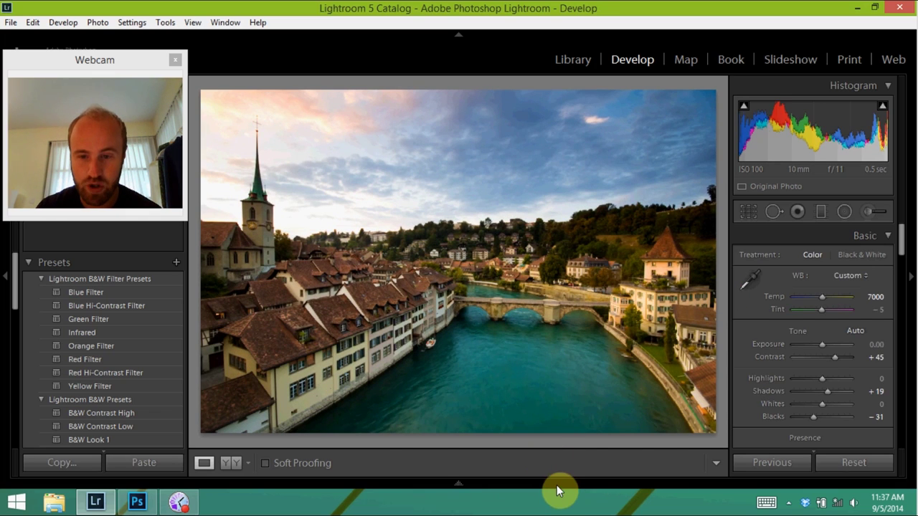
Step: Reveal the Filmstrip and scroll through the Bern folder's 37 thumbnails
{"action": "mouse_move", "coordinate": [559, 482]}
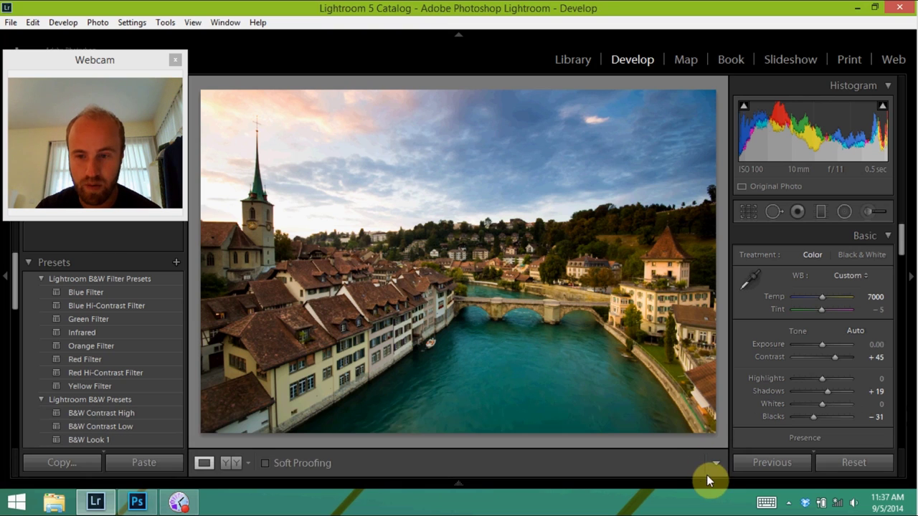
{"action": "mouse_move", "coordinate": [698, 478]}
{"action": "scroll", "coordinate": [634, 459], "scroll_direction": "down", "scroll_amount": 2}
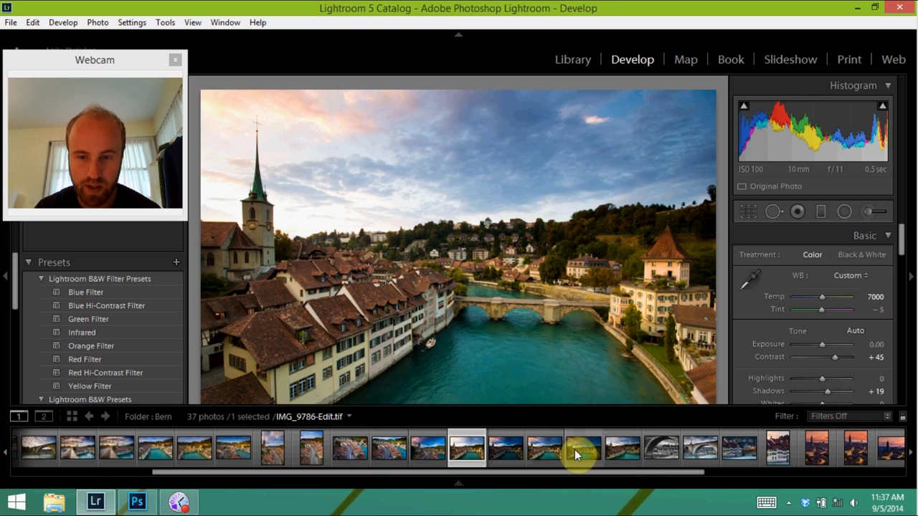
Step: Open the IMG_9778-Edit.tif dramatic-sky edit, then two neighbouring Bern photos from the Filmstrip
{"action": "left_click", "coordinate": [554, 453]}
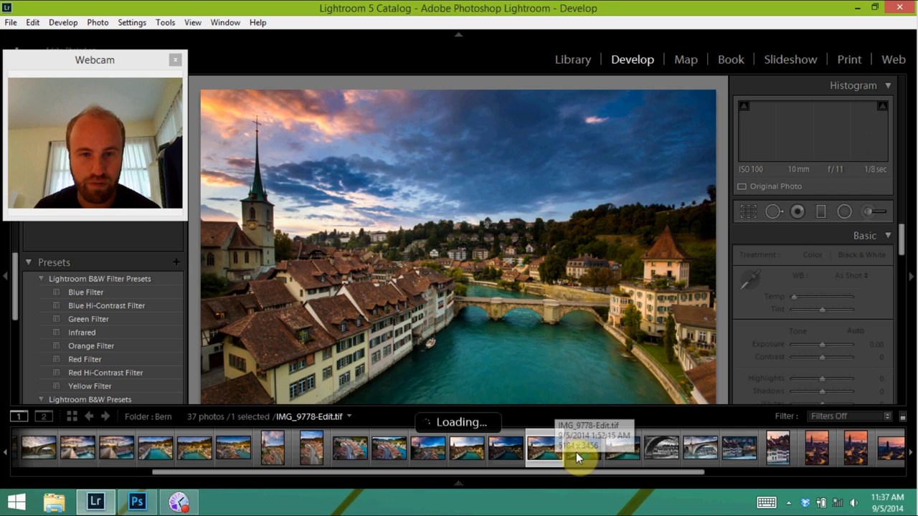
{"action": "left_click", "coordinate": [590, 451]}
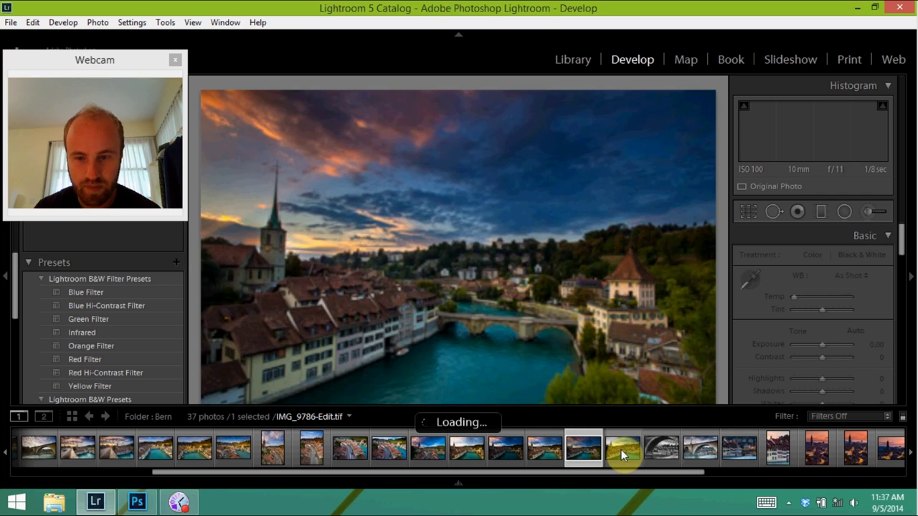
{"action": "left_click", "coordinate": [621, 450]}
Step: Step back and forth through the riverside exposures, ending on the dusk church tower and bridge shot
{"action": "key", "text": "Left"}
{"action": "key", "text": "Left"}
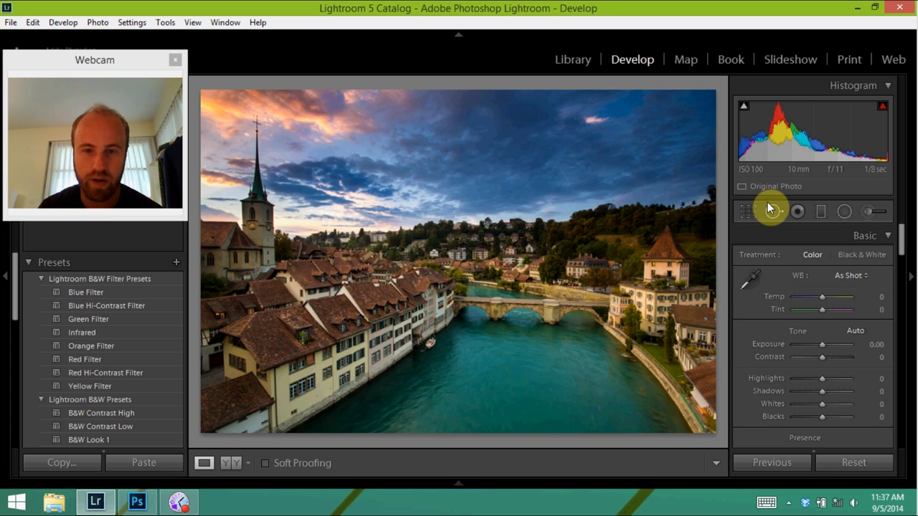
{"action": "key", "text": "Right"}
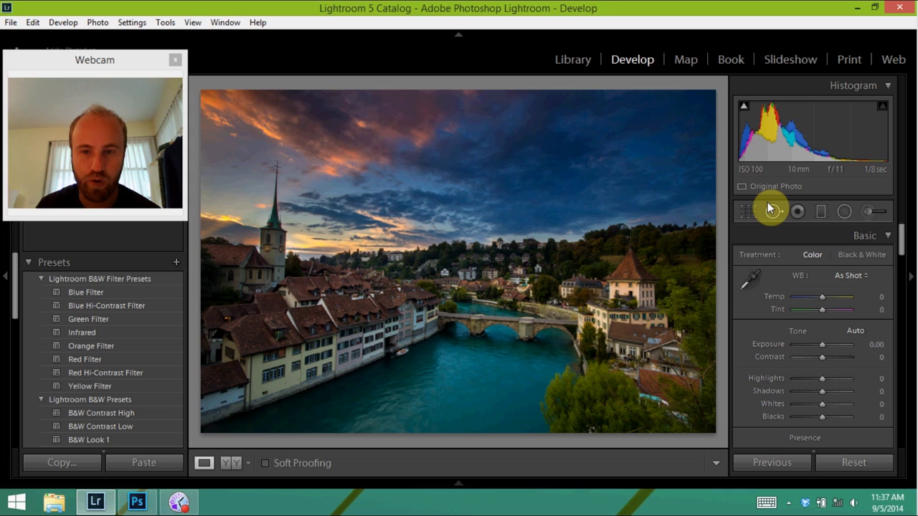
{"action": "key", "text": "Right"}
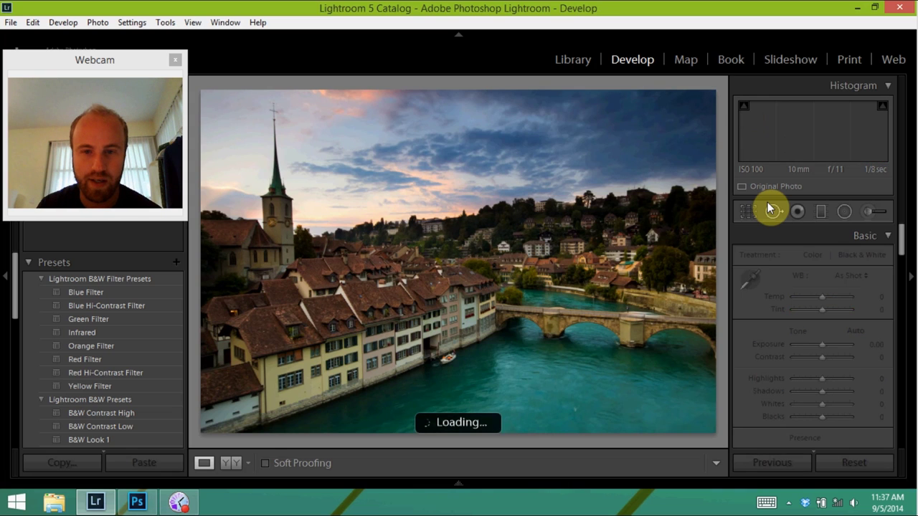
{"action": "key", "text": "Right"}
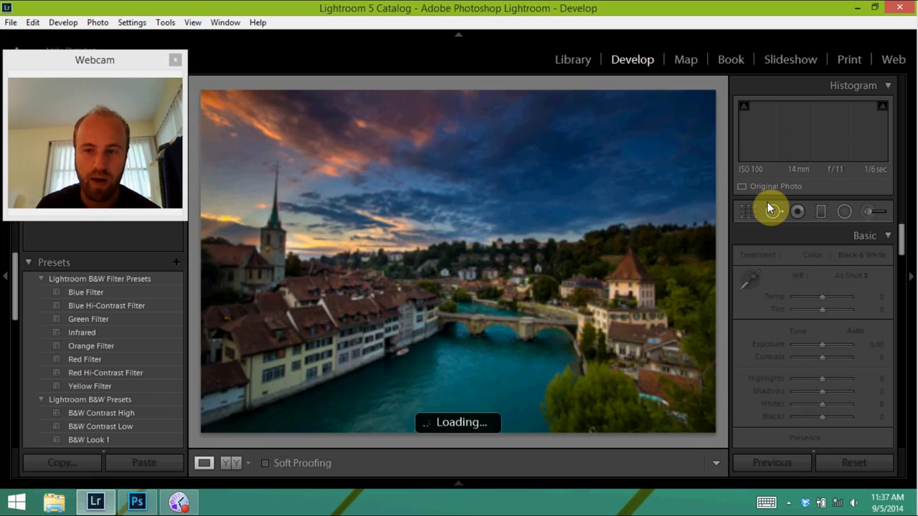
{"action": "key", "text": "Right"}
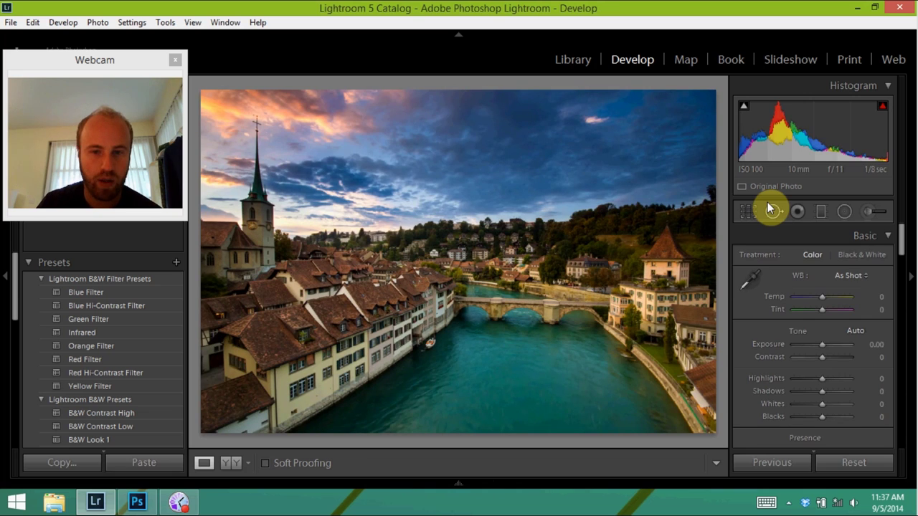
{"action": "key", "text": "Right"}
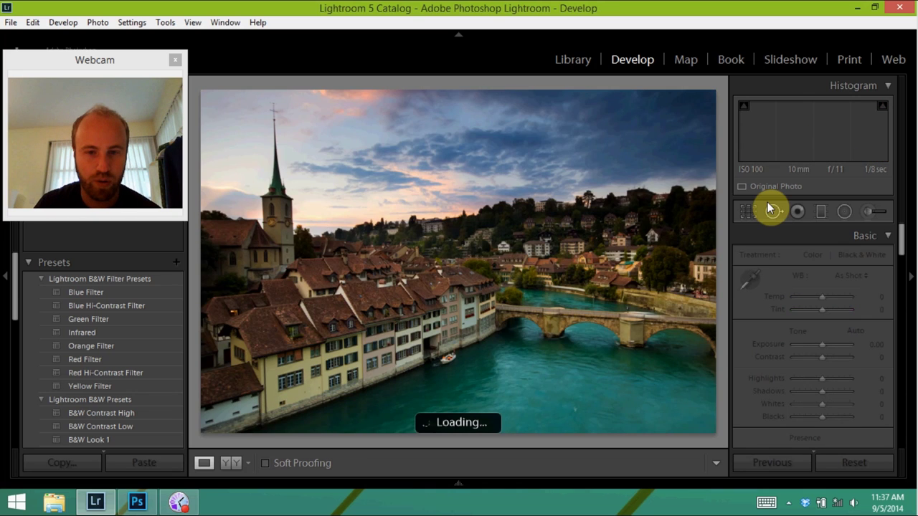
{"action": "key", "text": "Right"}
{"action": "key", "text": "Left"}
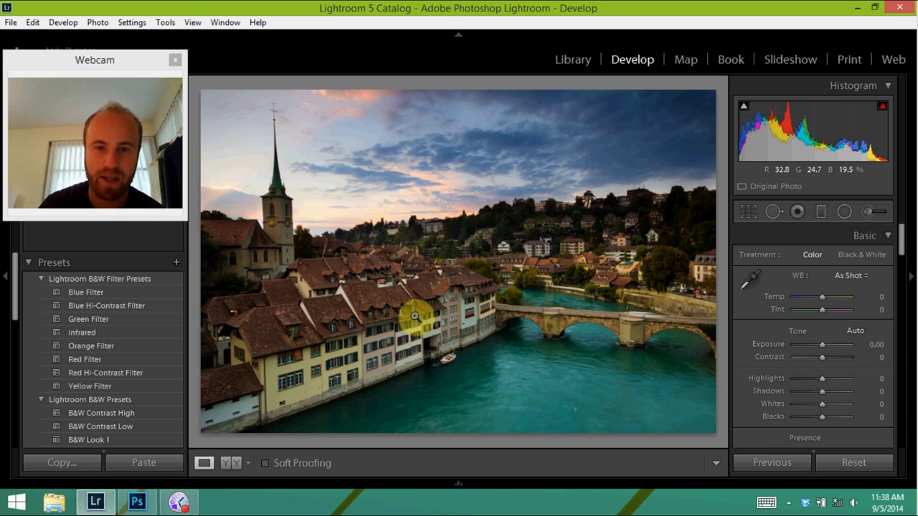
Step: Advance via the black-and-white arch and bridge photos to the sunset riverside houses shot
{"action": "key", "text": "Right"}
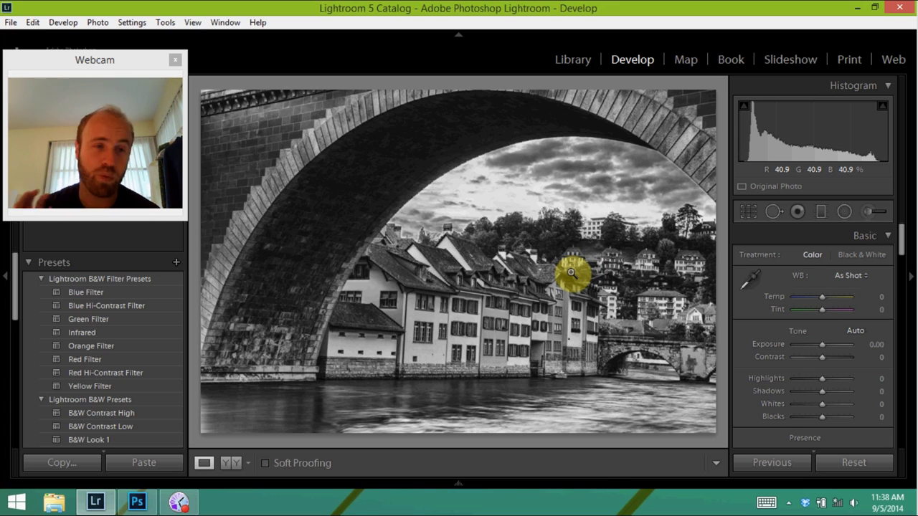
{"action": "key", "text": "Right"}
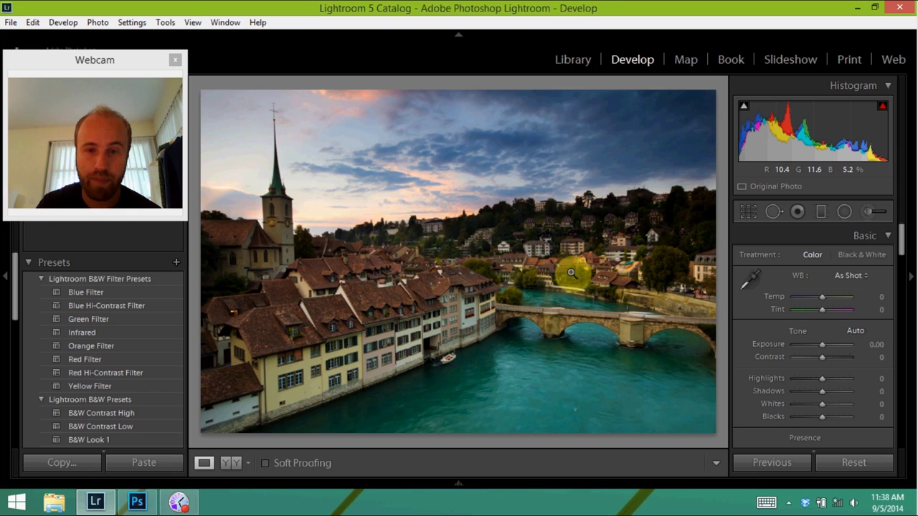
{"action": "key", "text": "Right"}
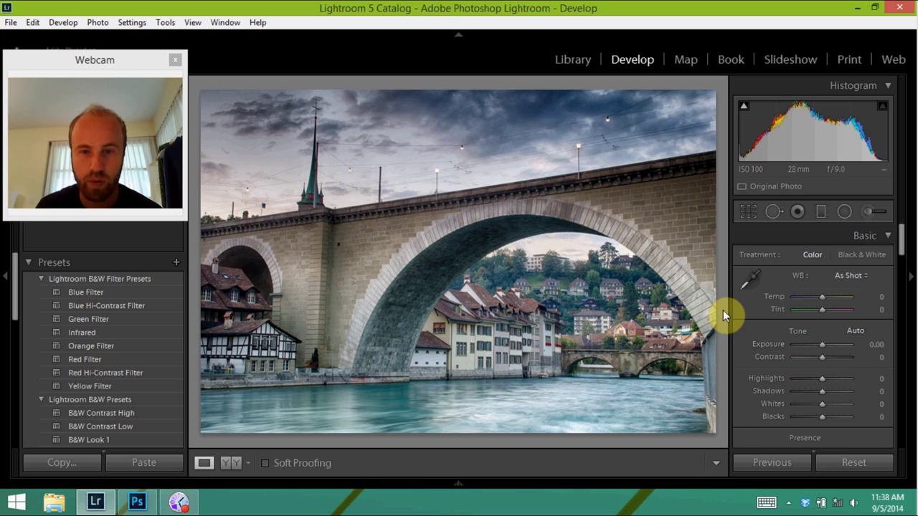
{"action": "key", "text": "Right"}
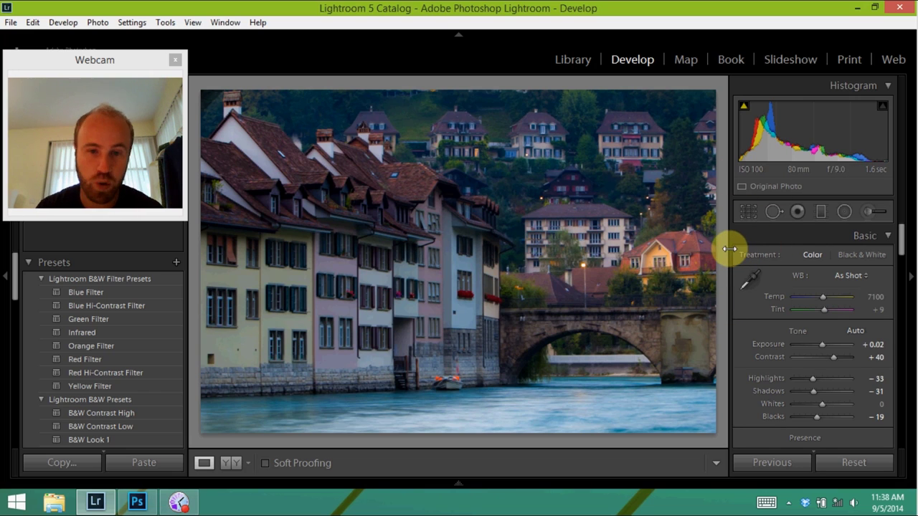
{"action": "key", "text": "Right"}
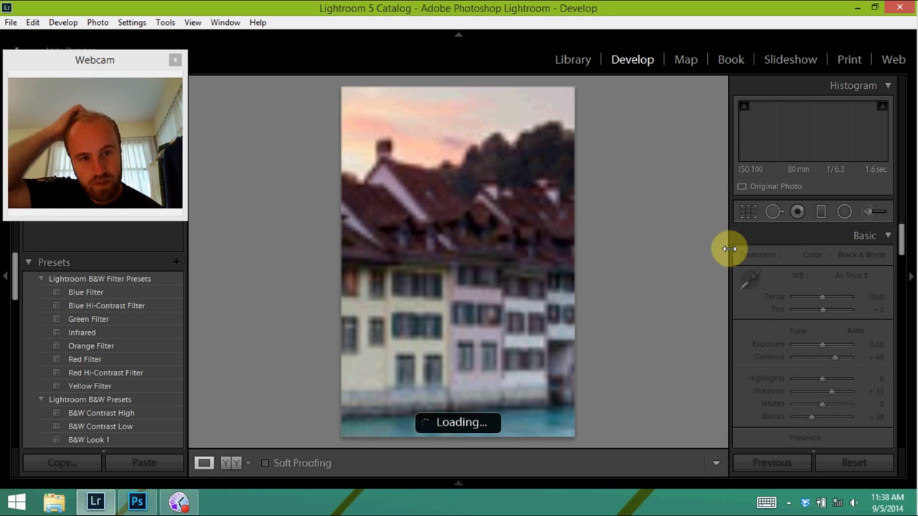
Step: Advance through the sunset and night cityscapes, past the Bundeshaus, to the night bridge photo
{"action": "key", "text": "Right"}
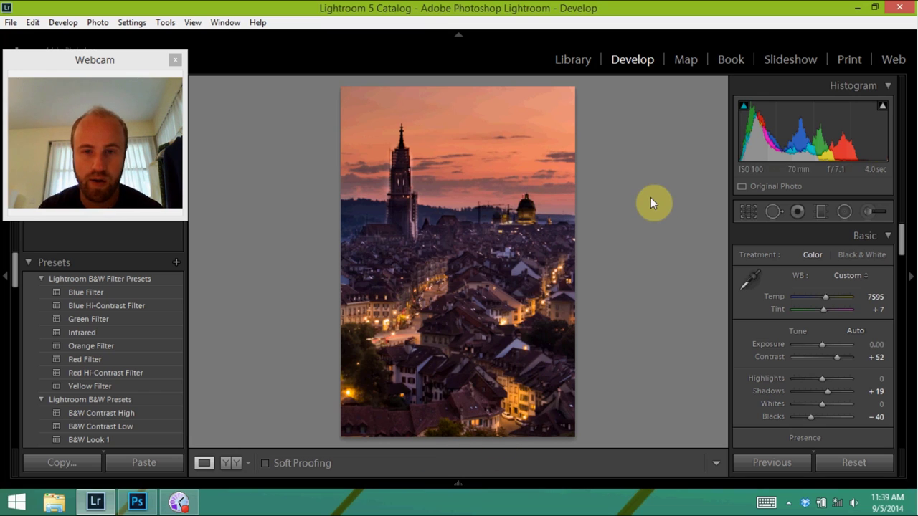
{"action": "key", "text": "Right"}
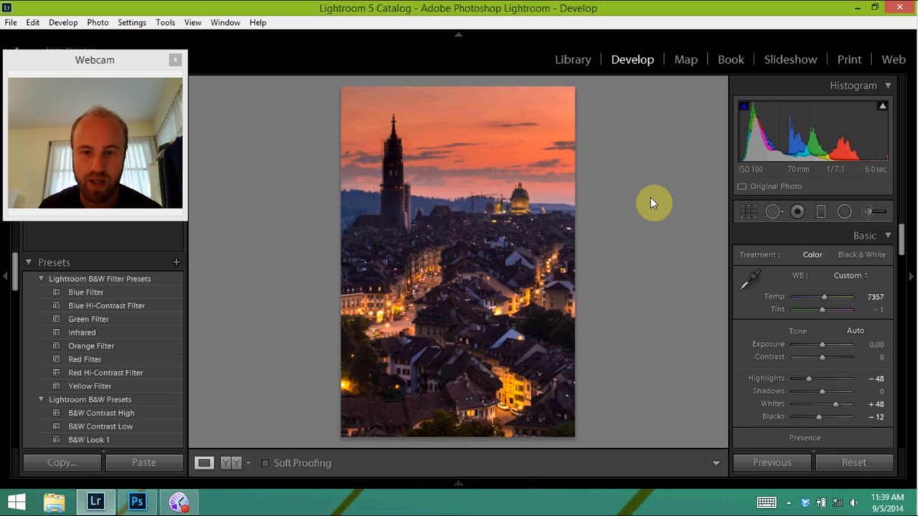
{"action": "key", "text": "Right"}
{"action": "key", "text": "Right"}
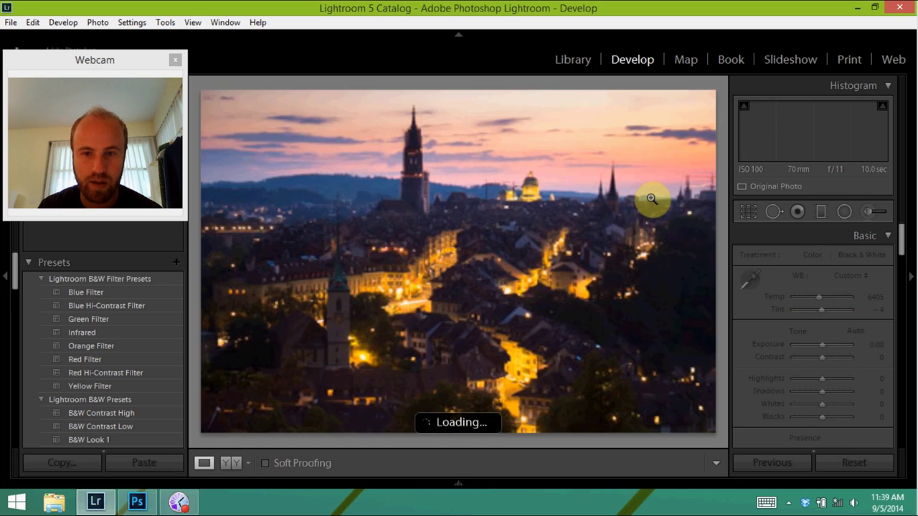
{"action": "key", "text": "Right"}
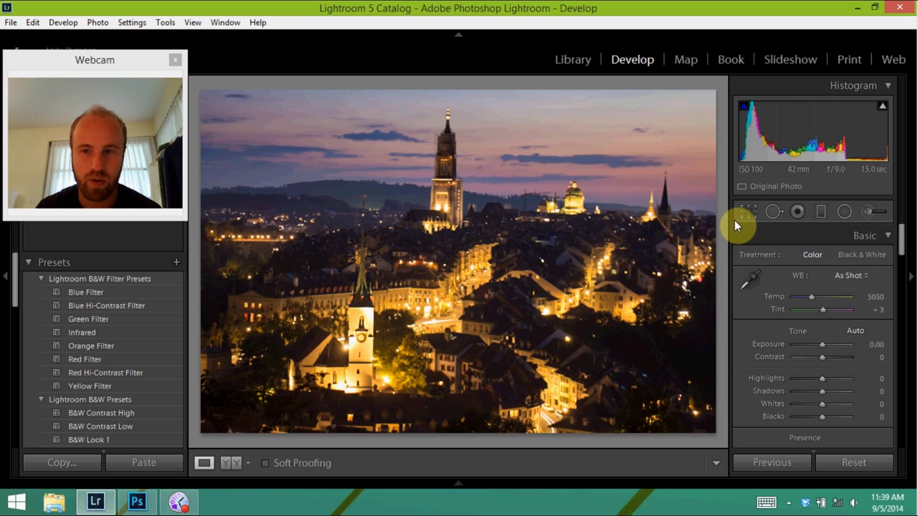
{"action": "key", "text": "Right"}
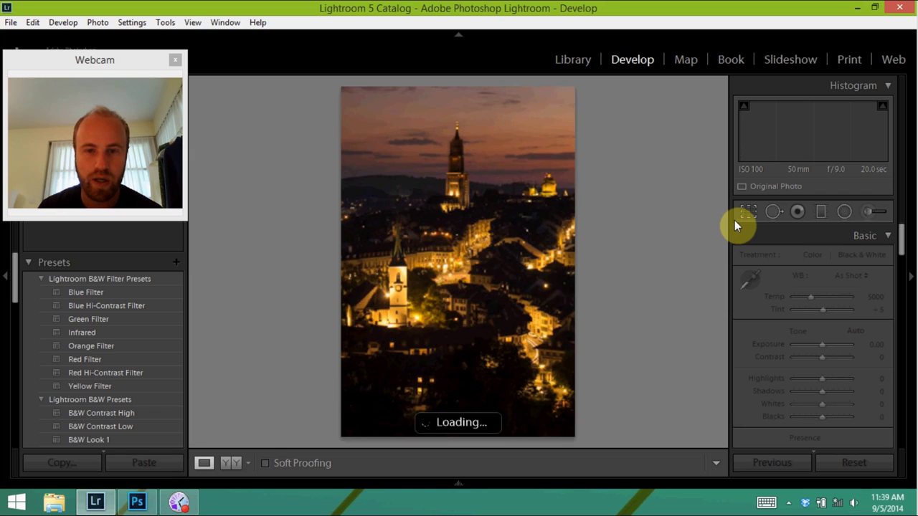
{"action": "key", "text": "Right"}
{"action": "key", "text": "Right"}
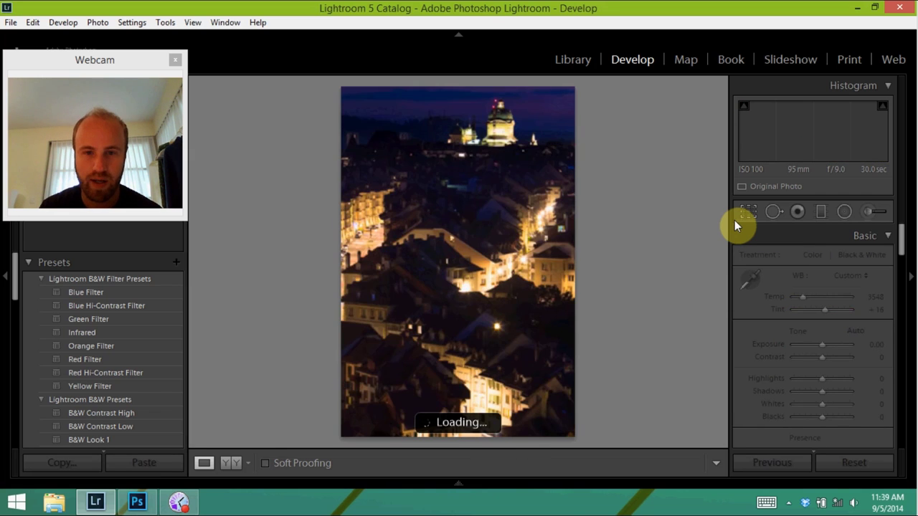
{"action": "key", "text": "Right"}
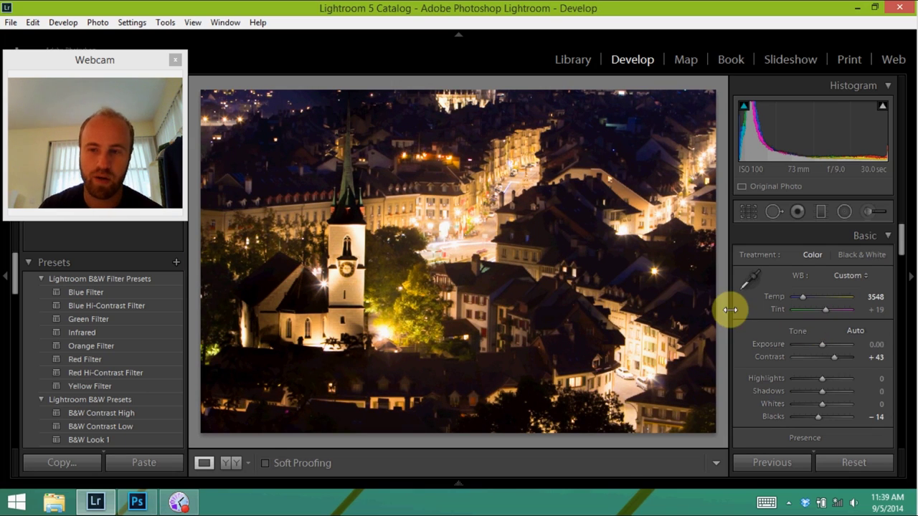
{"action": "key", "text": "Right"}
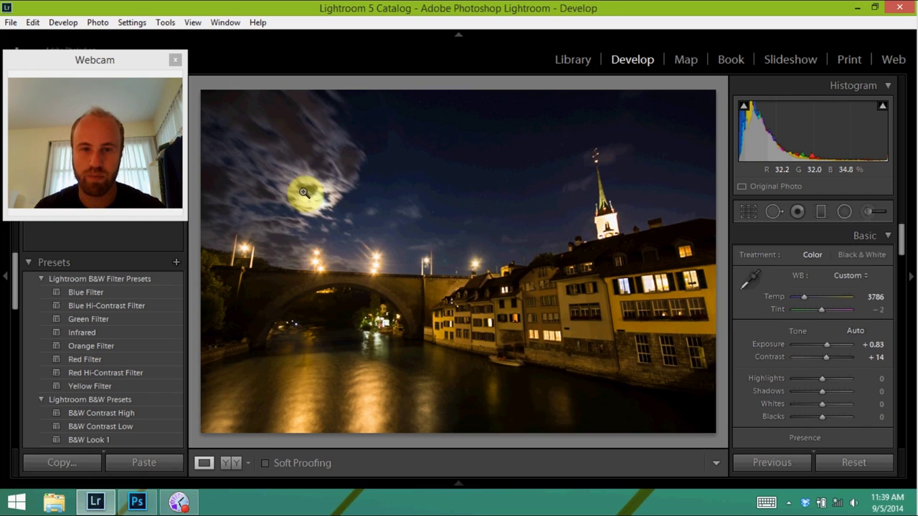
Step: Compare IMG_9778 with its darker exposure in the Filmstrip and settle on the brighter IMG_9778.CR2
{"action": "mouse_move", "coordinate": [519, 484]}
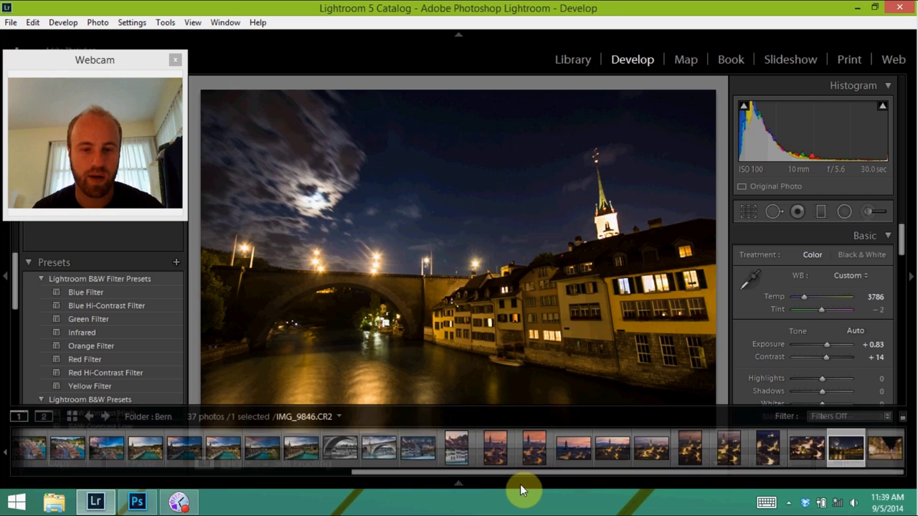
{"action": "left_click_drag", "start_coordinate": [505, 473], "coordinate": [374, 461]}
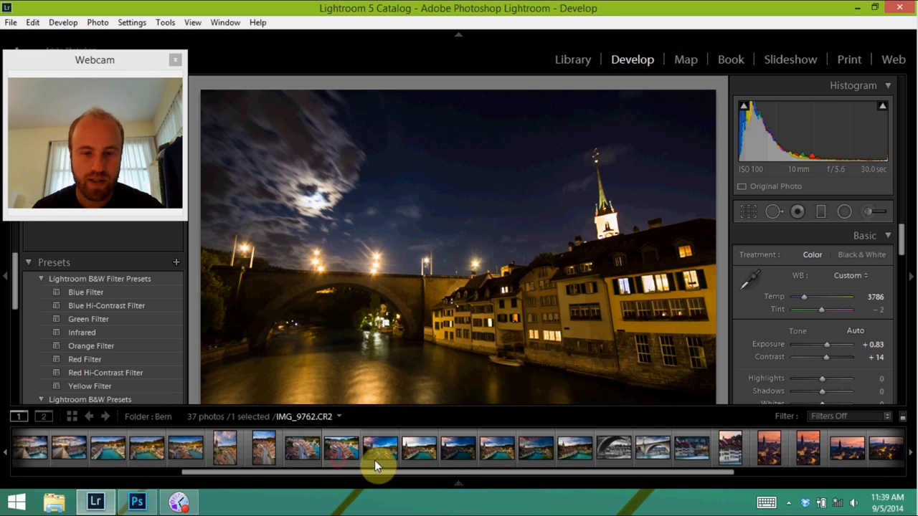
{"action": "left_click", "coordinate": [425, 452]}
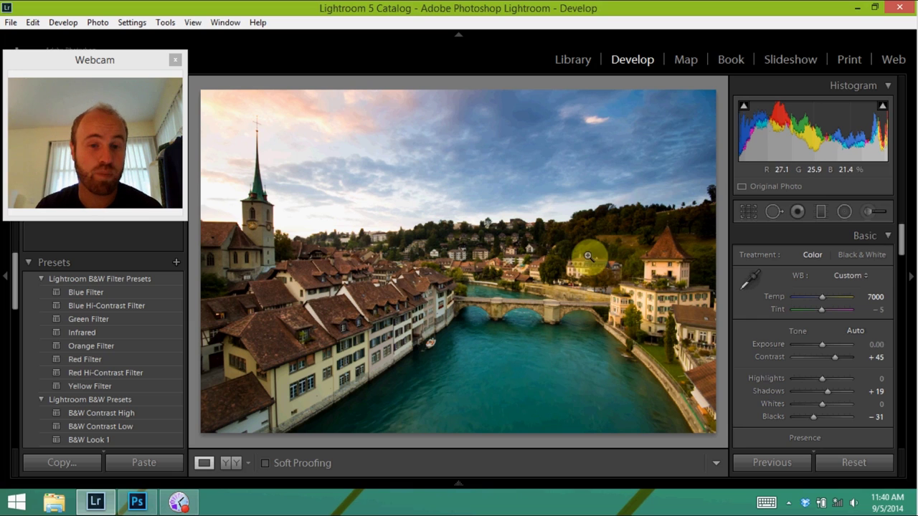
{"action": "mouse_move", "coordinate": [514, 483]}
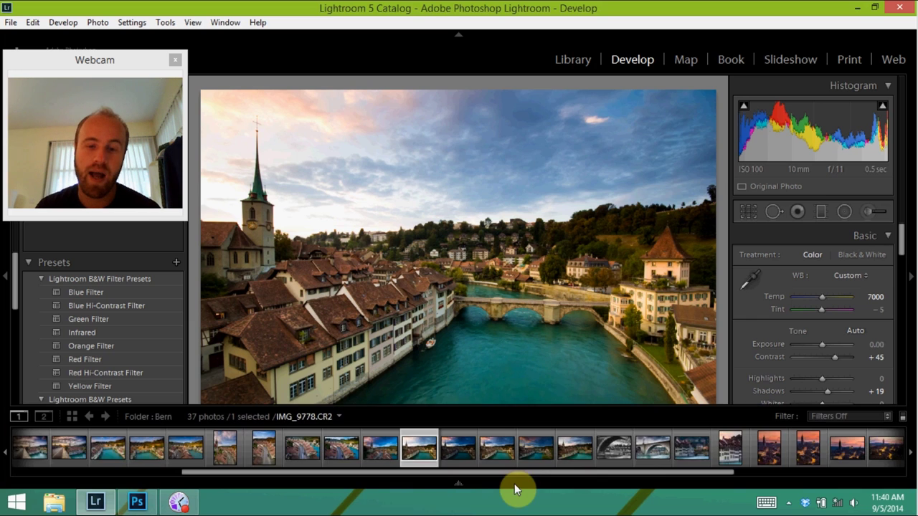
{"action": "left_click", "coordinate": [458, 452]}
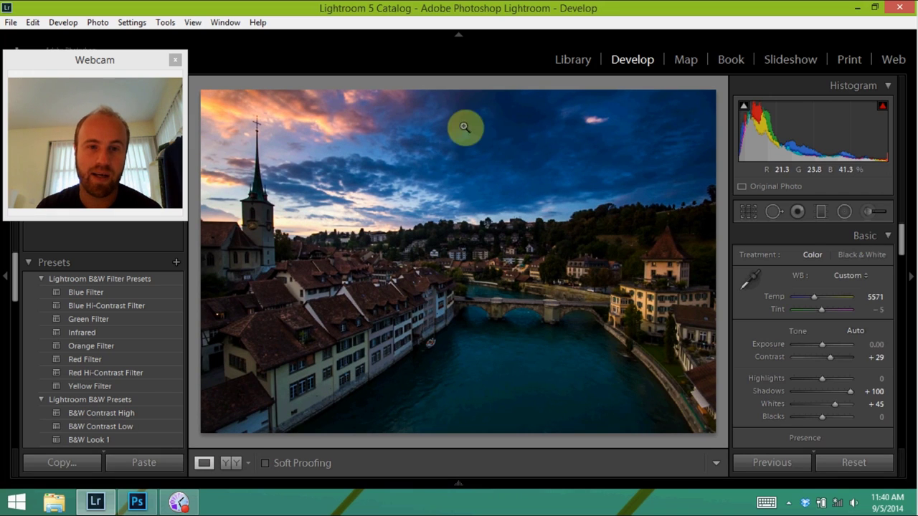
{"action": "mouse_move", "coordinate": [449, 482]}
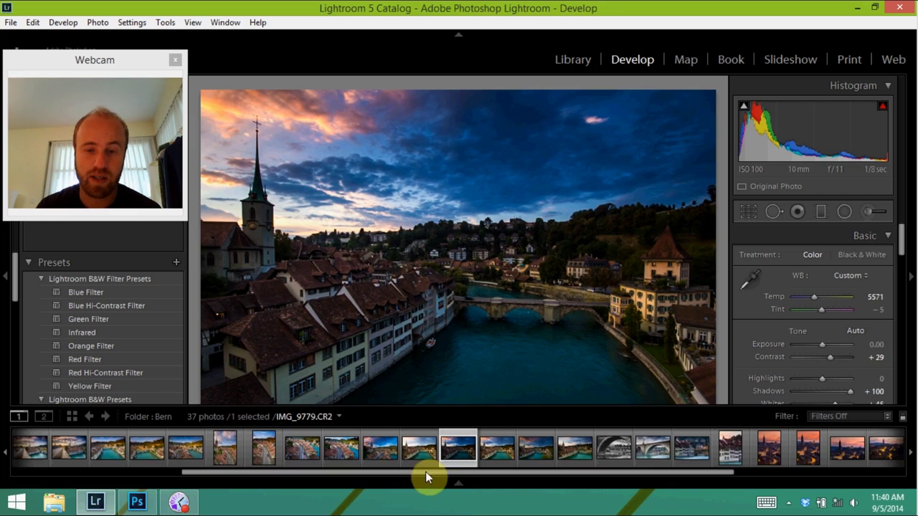
{"action": "left_click", "coordinate": [416, 456]}
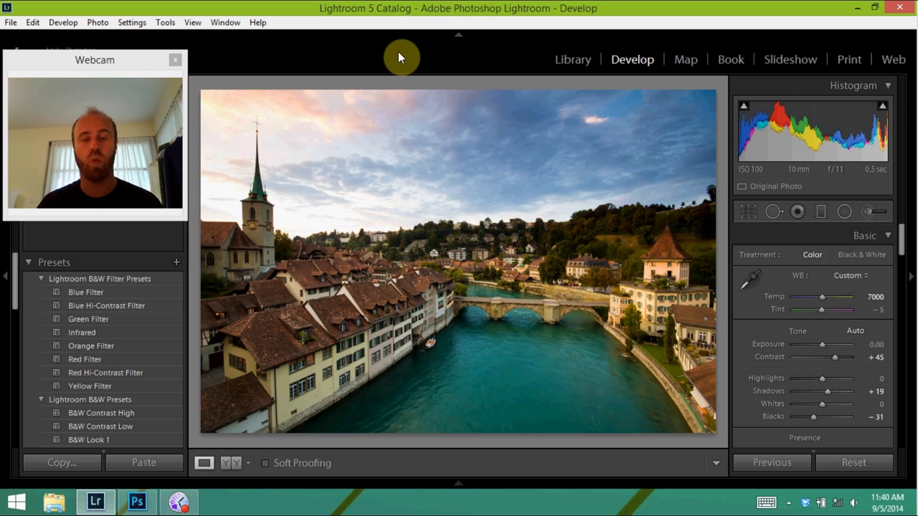
{"action": "mouse_move", "coordinate": [459, 483]}
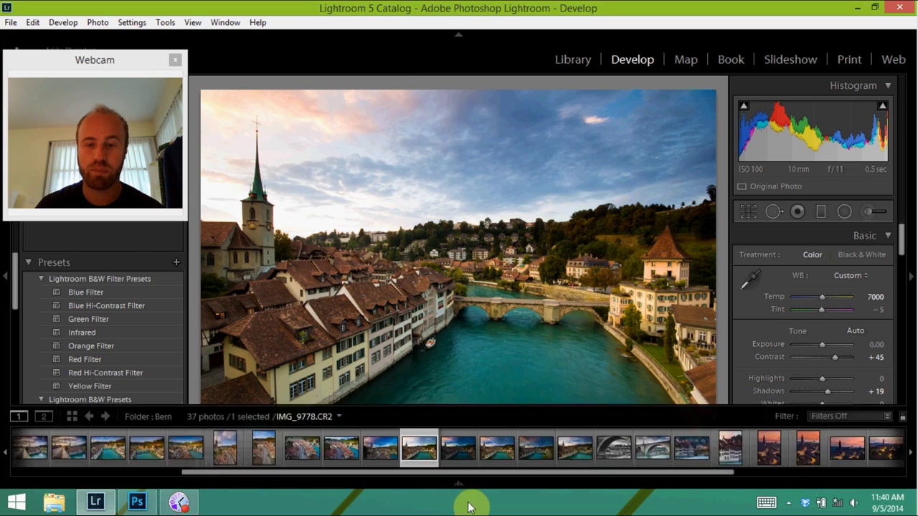
{"action": "left_click", "coordinate": [448, 449]}
{"action": "left_click", "coordinate": [423, 452]}
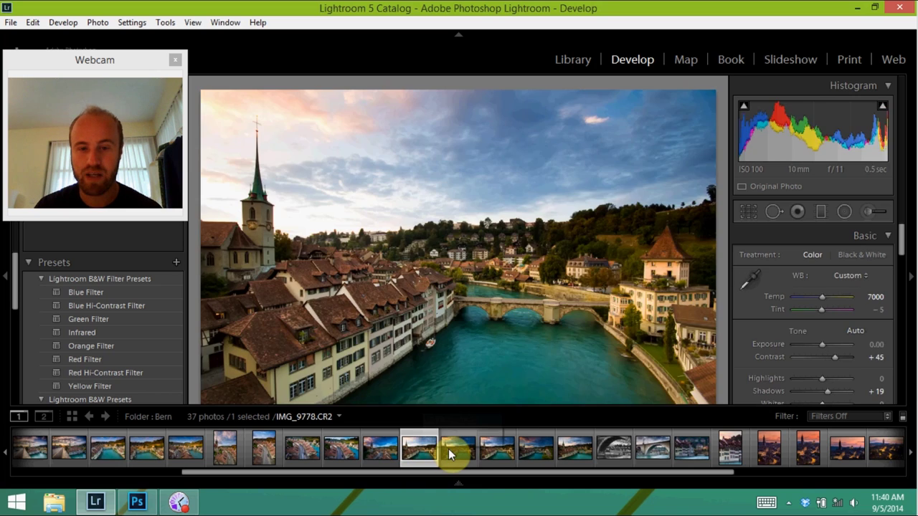
{"action": "left_click", "coordinate": [450, 449]}
{"action": "left_click", "coordinate": [425, 449]}
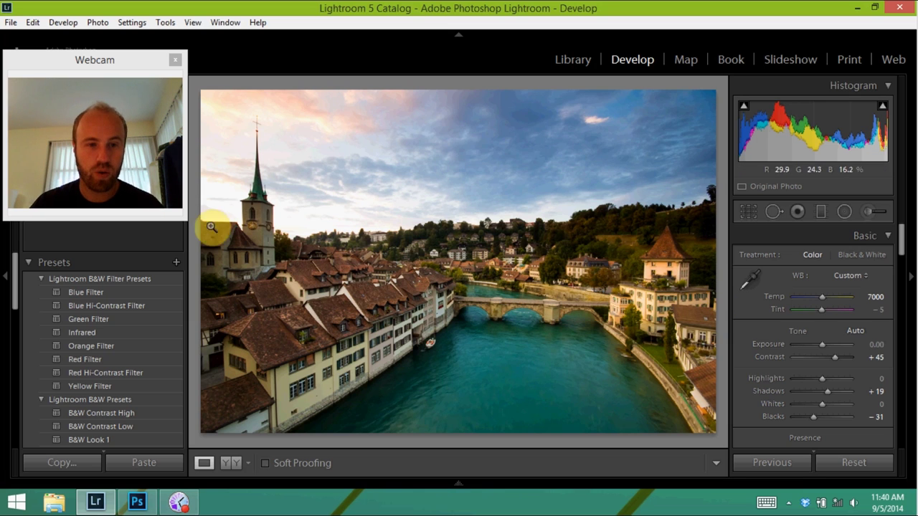
{"action": "left_click_drag", "start_coordinate": [182, 218], "coordinate": [324, 316]}
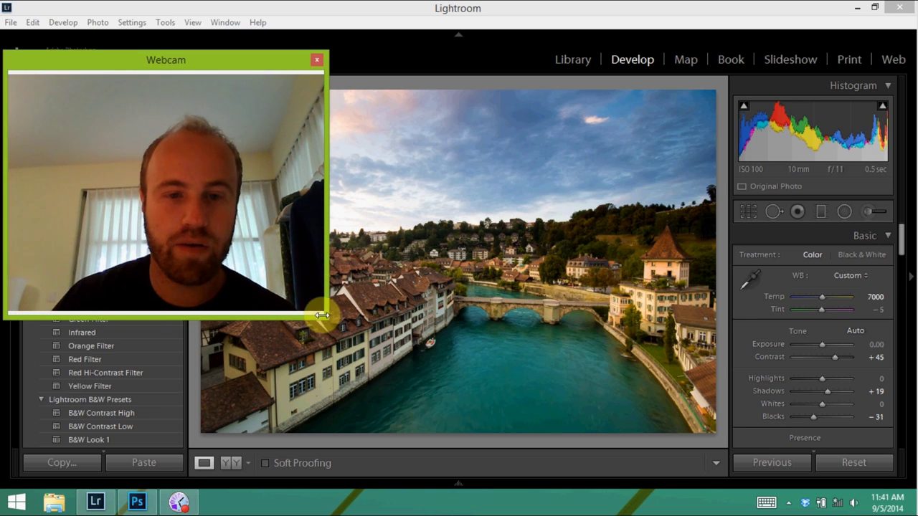
{"action": "left_click_drag", "start_coordinate": [322, 315], "coordinate": [199, 214]}
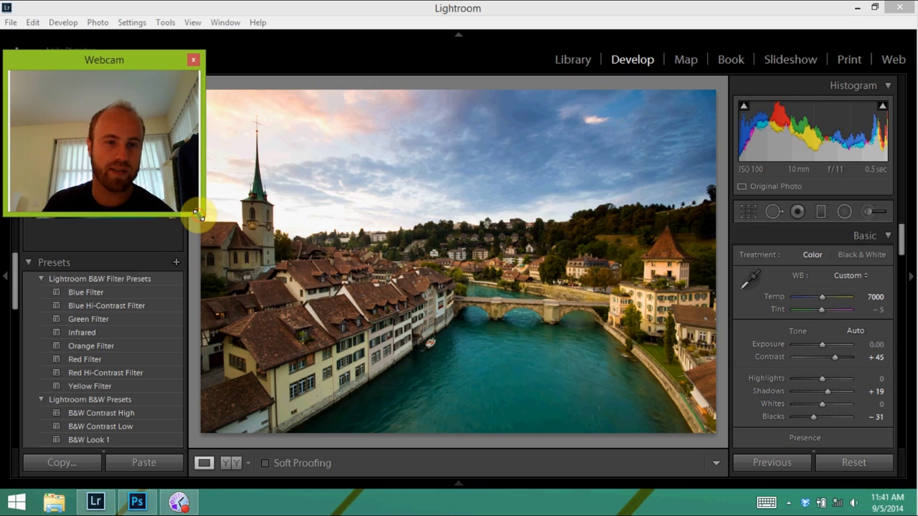
{"action": "left_click", "coordinate": [491, 79]}
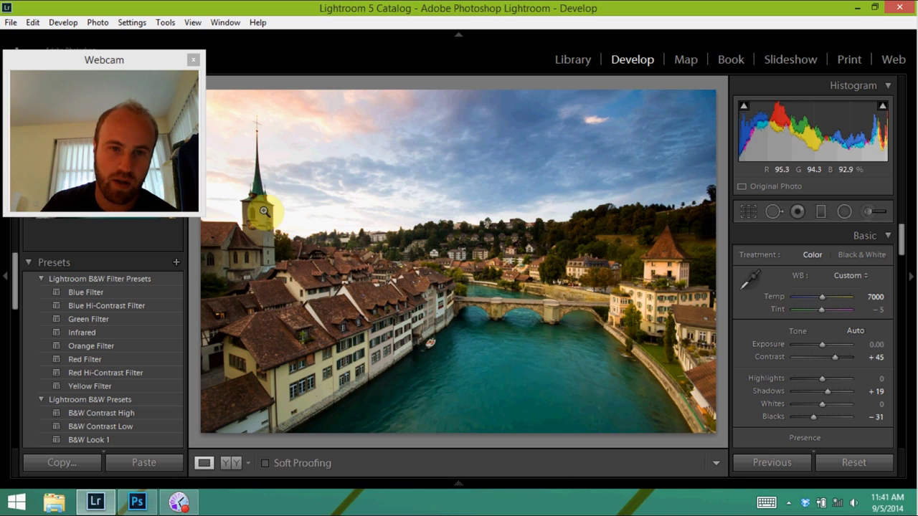
{"action": "mouse_move", "coordinate": [471, 492]}
{"action": "left_click", "coordinate": [460, 452]}
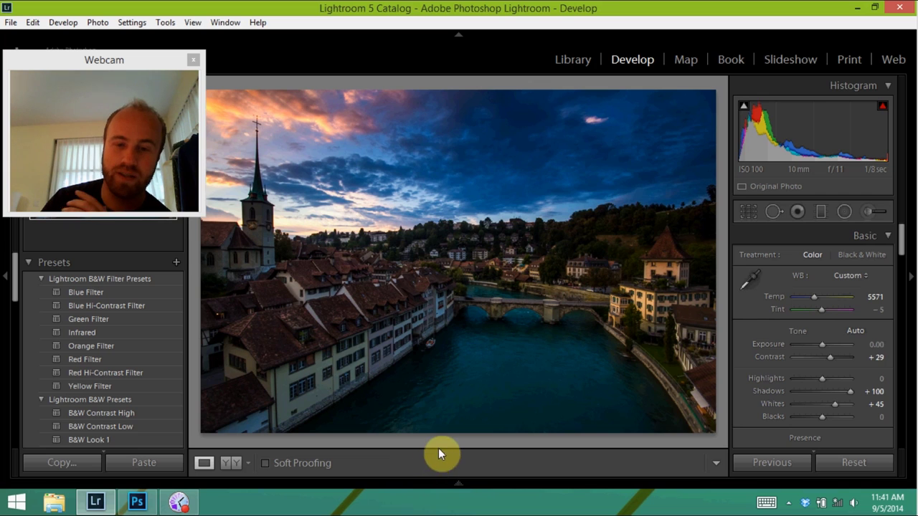
{"action": "mouse_move", "coordinate": [456, 487]}
{"action": "left_click", "coordinate": [428, 461]}
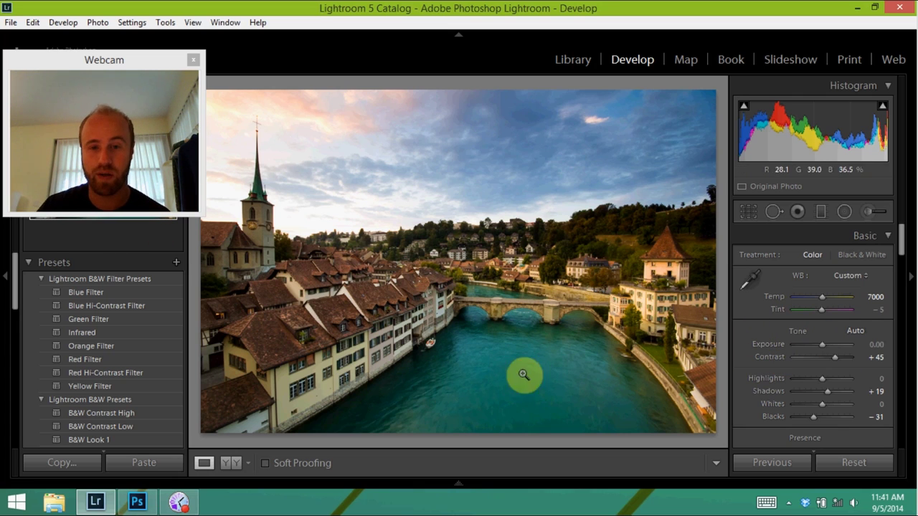
{"action": "scroll", "coordinate": [819, 368], "scroll_direction": "down", "scroll_amount": 2}
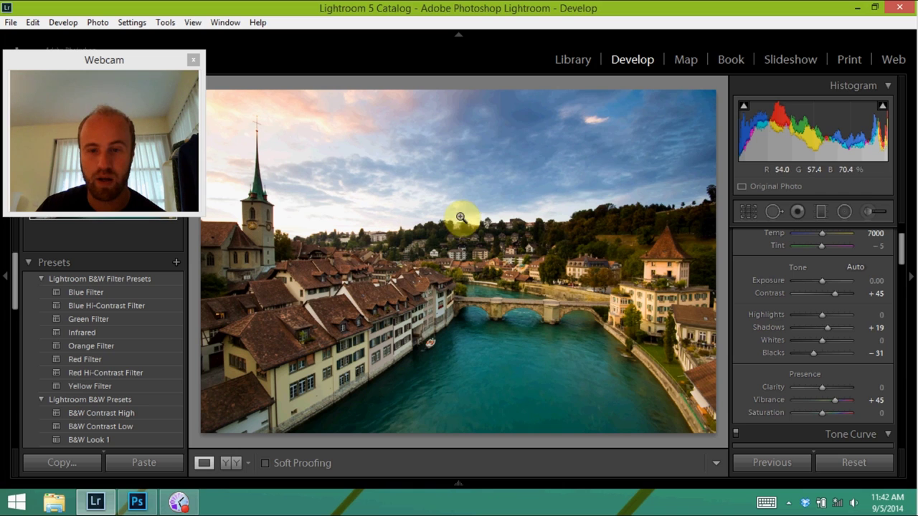
Step: Load the darker orange-and-blue-sky exposure (Temp 5571, Clarity +50) from the Filmstrip
{"action": "mouse_move", "coordinate": [524, 484]}
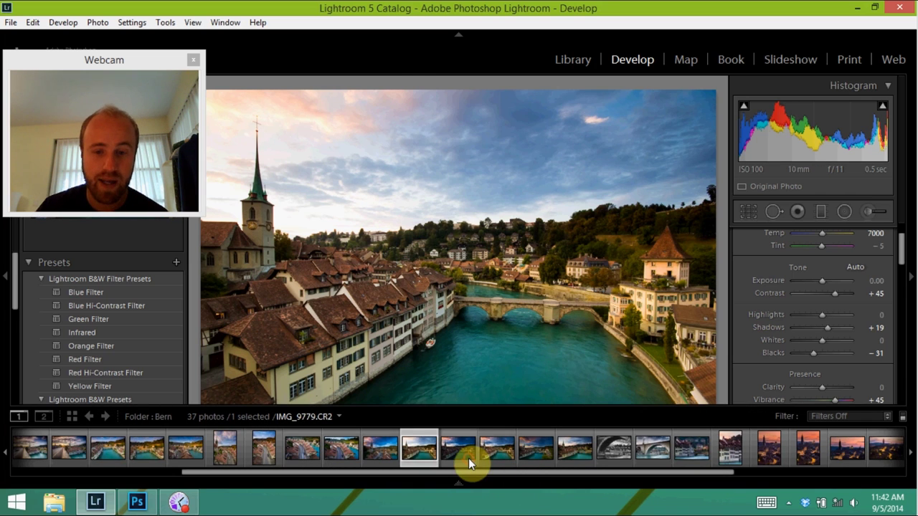
{"action": "left_click", "coordinate": [468, 448]}
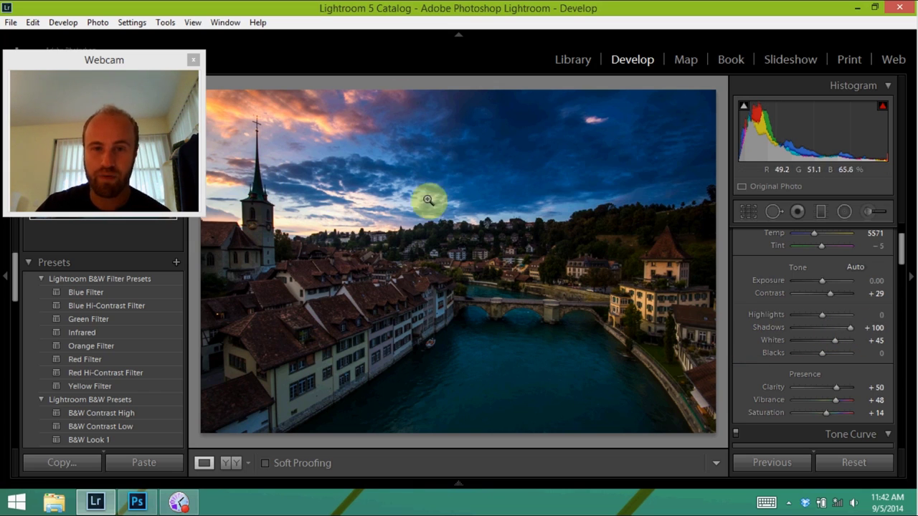
Step: Select both IMG_9778 and IMG_9779 and use Edit In > Open as Layers in Photoshop
{"action": "mouse_move", "coordinate": [390, 479]}
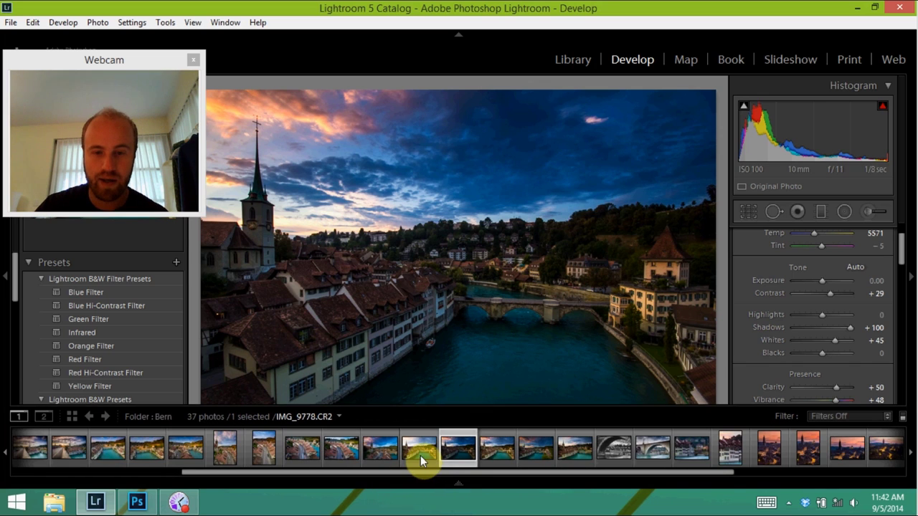
{"action": "left_click", "coordinate": [416, 450], "text": "ctrl"}
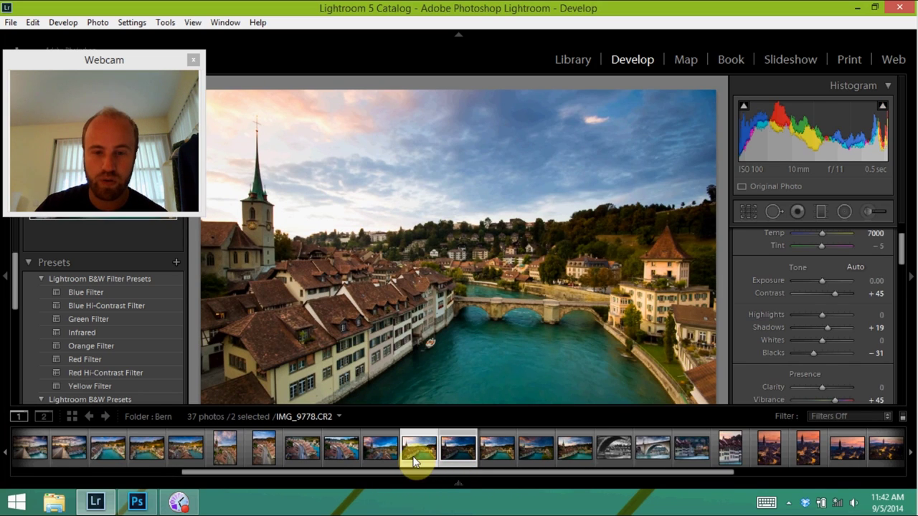
{"action": "right_click", "coordinate": [421, 451]}
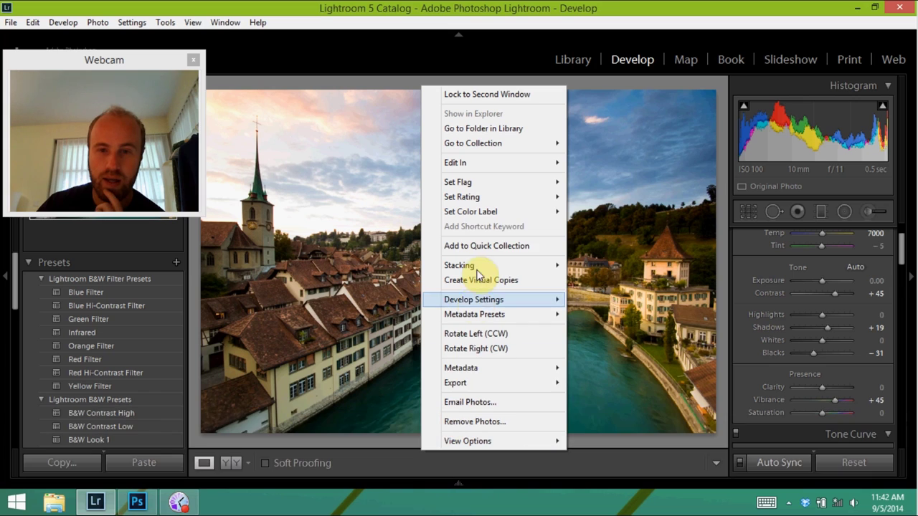
{"action": "mouse_move", "coordinate": [478, 164]}
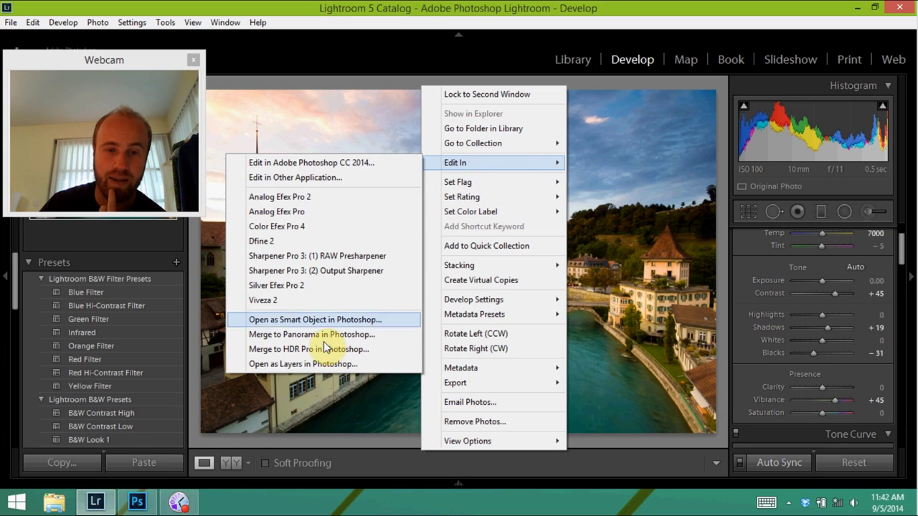
{"action": "left_click", "coordinate": [308, 365]}
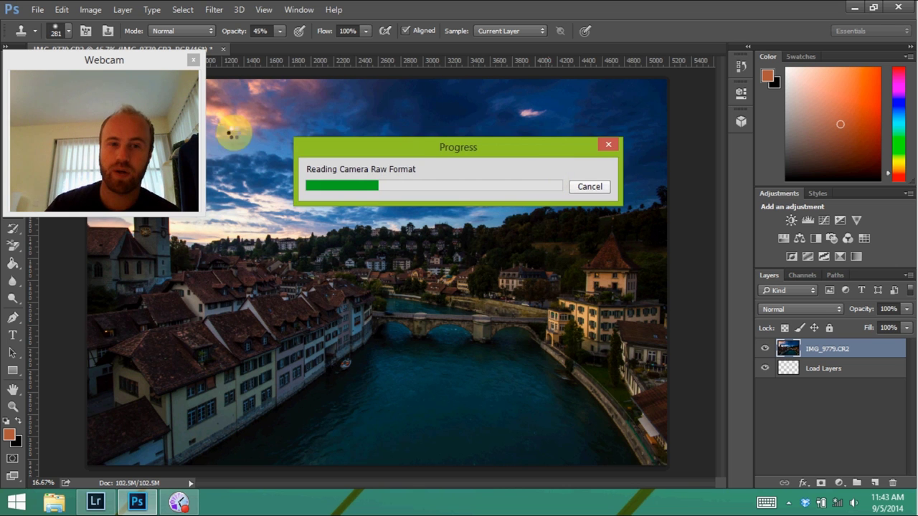
Step: Compare the exposures by hiding, then showing, the bright IMG_9778.CR2 layer above the dark IMG_9779.CR2
{"action": "left_click_drag", "start_coordinate": [206, 208], "coordinate": [162, 192]}
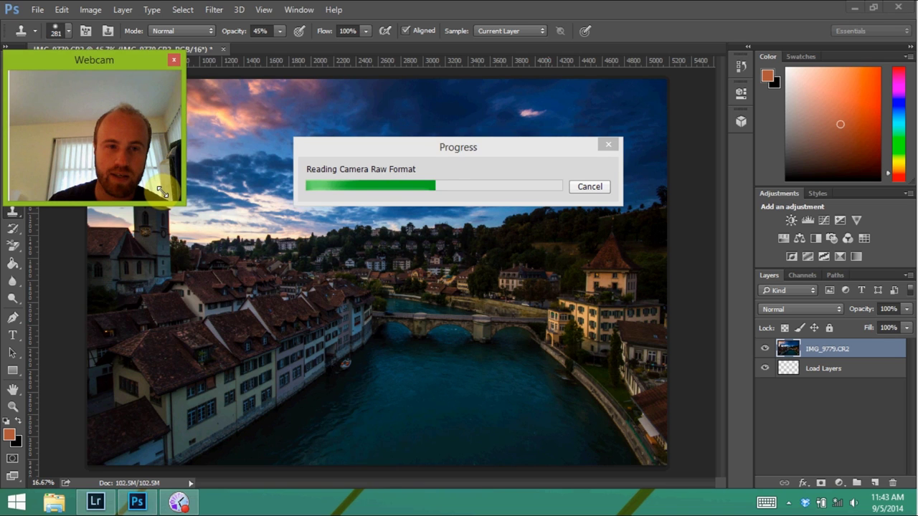
{"action": "left_click_drag", "start_coordinate": [88, 63], "coordinate": [58, 60]}
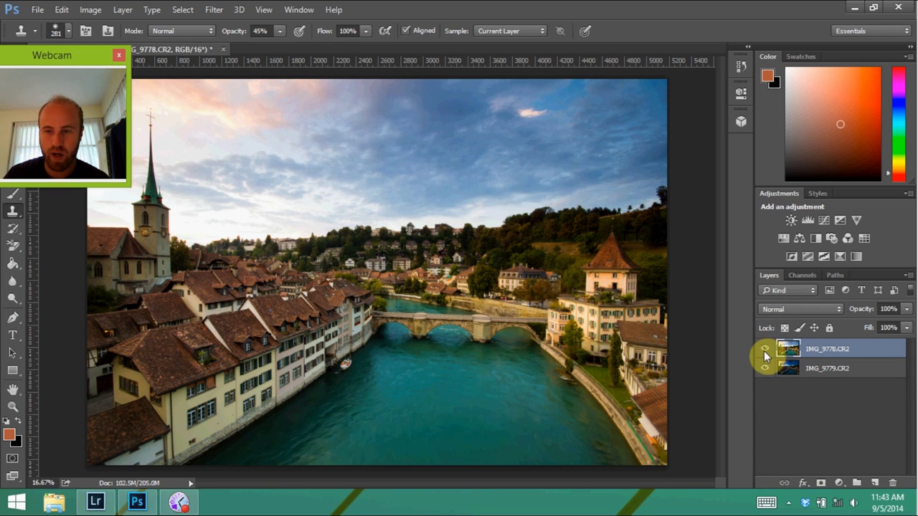
{"action": "left_click", "coordinate": [764, 350]}
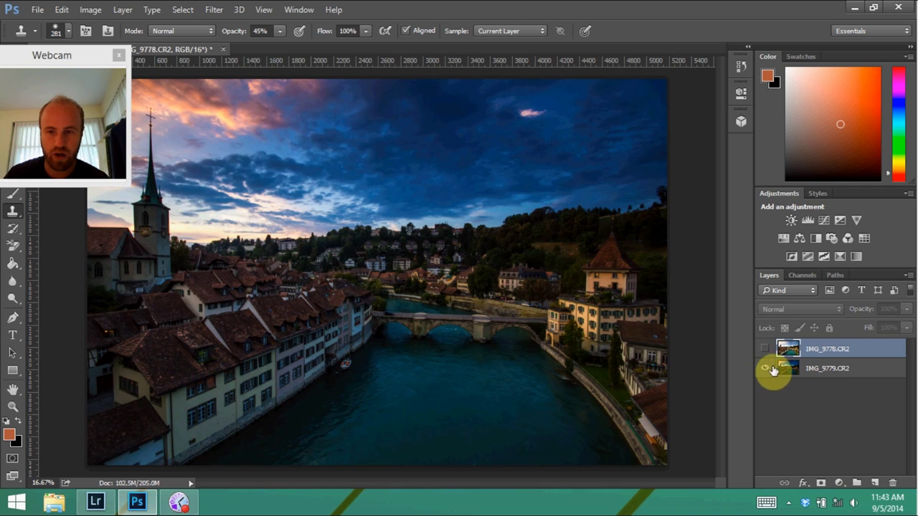
{"action": "left_click", "coordinate": [764, 350]}
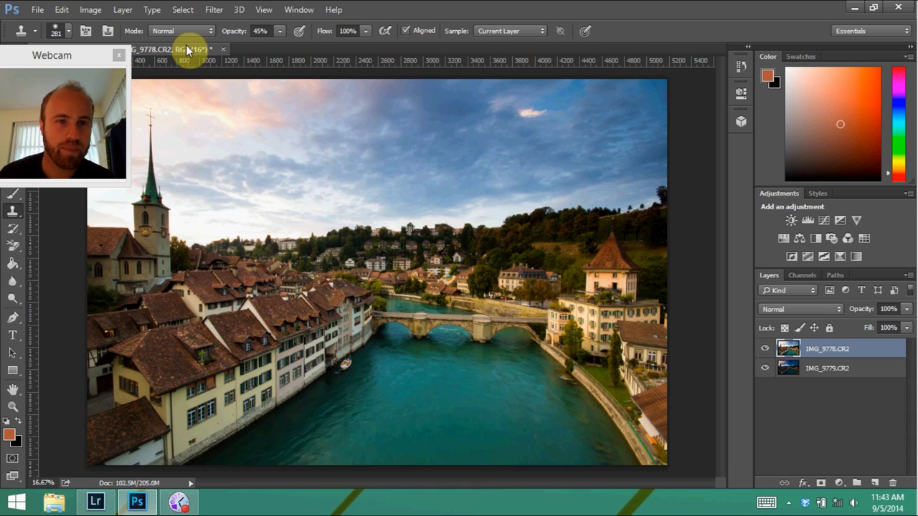
Step: Set the Clone Stamp brush size to 800 px
{"action": "left_click_drag", "start_coordinate": [96, 51], "coordinate": [62, 73]}
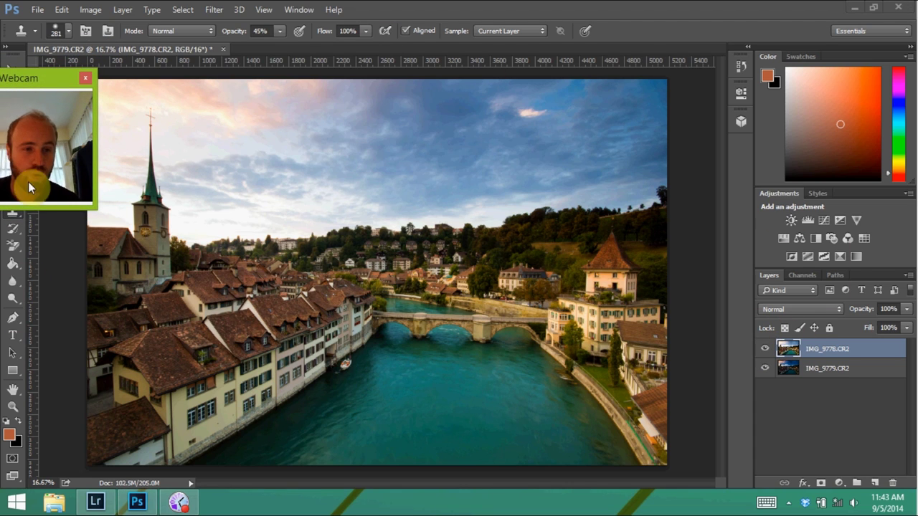
{"action": "left_click_drag", "start_coordinate": [35, 81], "coordinate": [117, 124]}
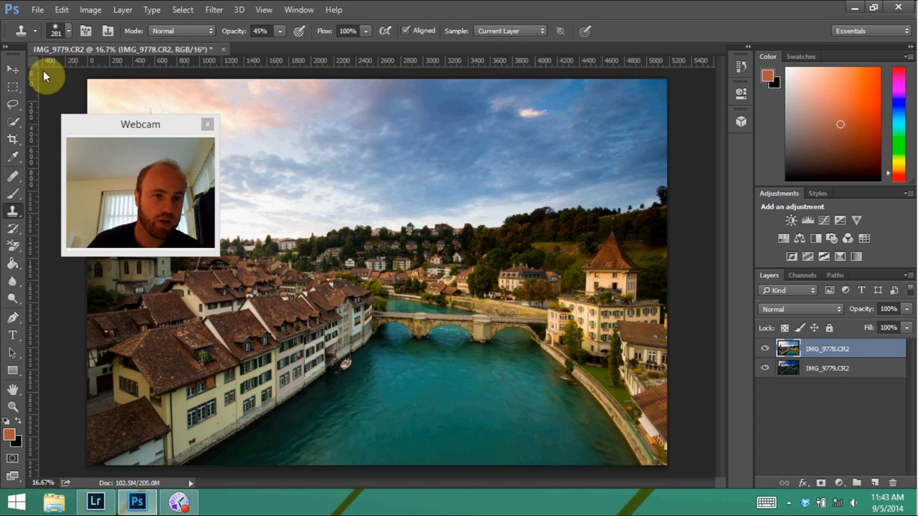
{"action": "left_click", "coordinate": [68, 32]}
{"action": "left_click", "coordinate": [131, 98]}
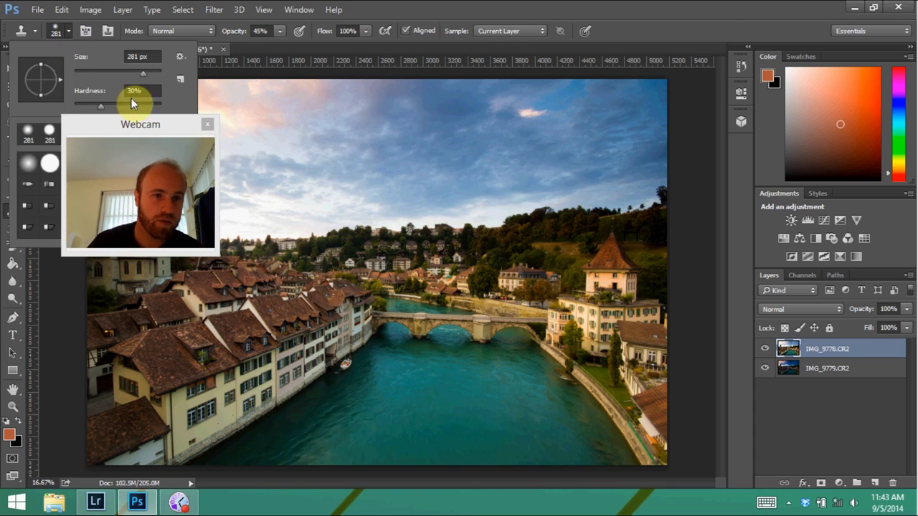
{"action": "left_click", "coordinate": [144, 56]}
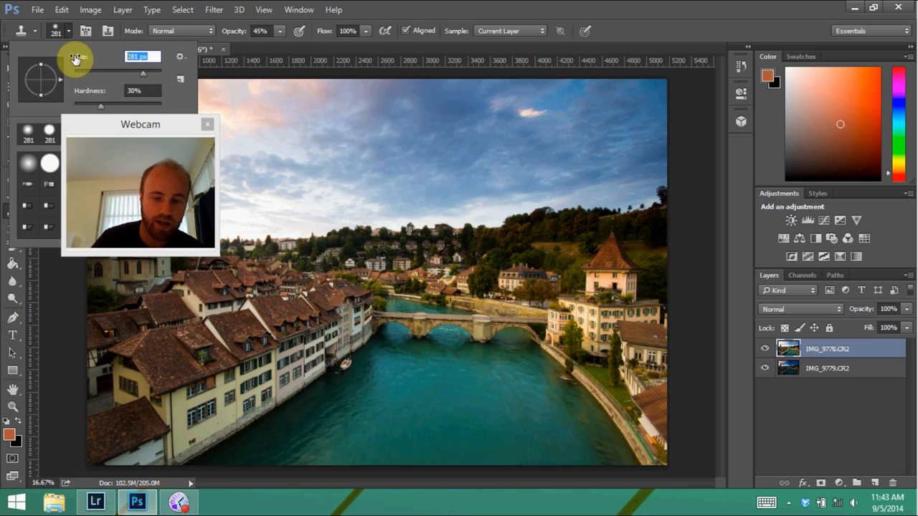
{"action": "type", "text": "800"}
{"action": "key", "text": "Return"}
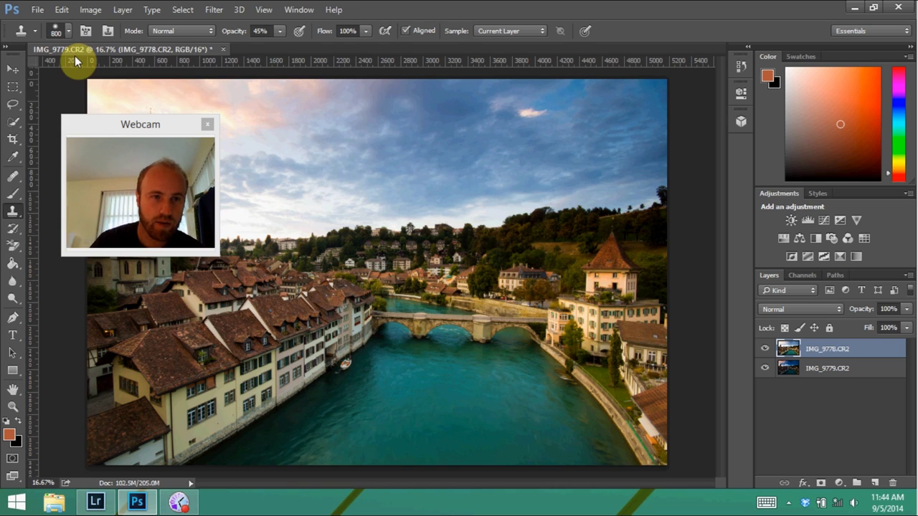
Step: Switch to the Brush tool and give it an 800 px size with 0% hardness
{"action": "left_click", "coordinate": [10, 195]}
{"action": "left_click_drag", "start_coordinate": [128, 131], "coordinate": [67, 144]}
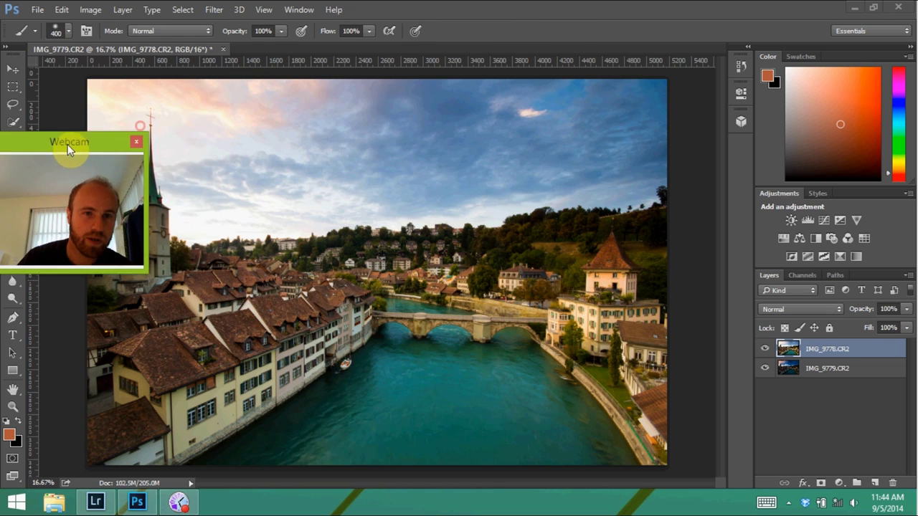
{"action": "left_click", "coordinate": [69, 32]}
{"action": "double_click", "coordinate": [138, 56]}
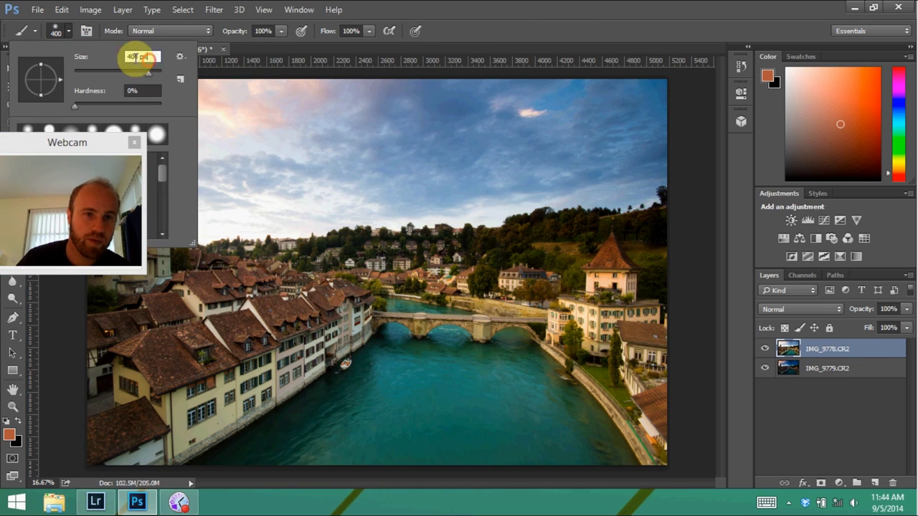
{"action": "type", "text": "800"}
{"action": "key", "text": "Return"}
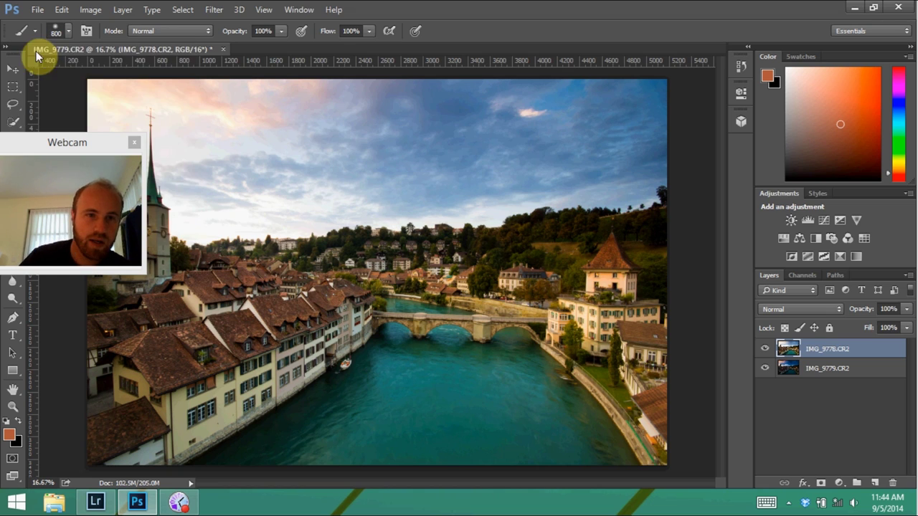
{"action": "left_click", "coordinate": [67, 34]}
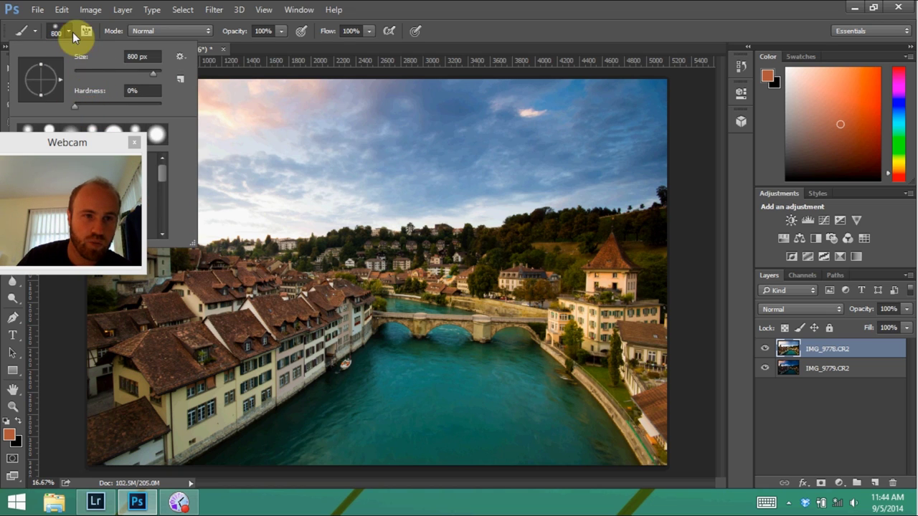
{"action": "left_click", "coordinate": [72, 32]}
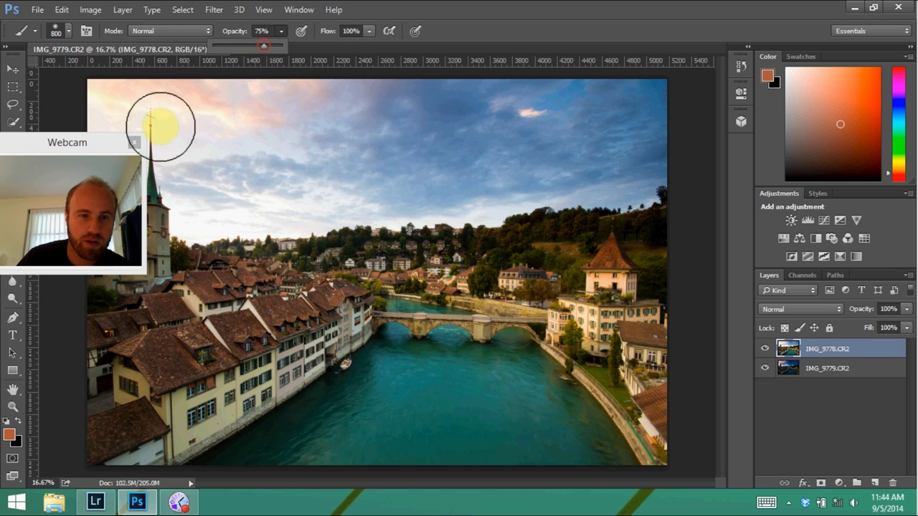
Step: Set brush opacity to 75%, then undo a stray test stroke in the sky
{"action": "left_click_drag", "start_coordinate": [108, 142], "coordinate": [52, 177]}
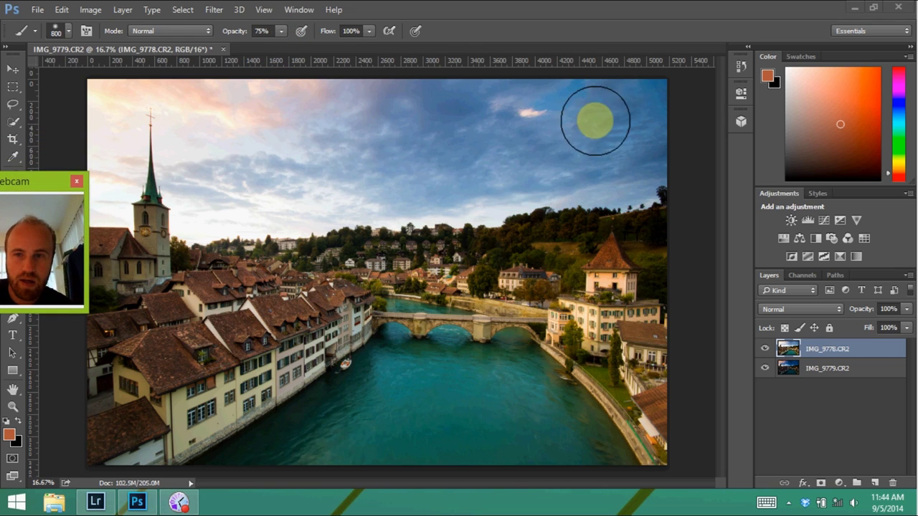
{"action": "left_click", "coordinate": [652, 98]}
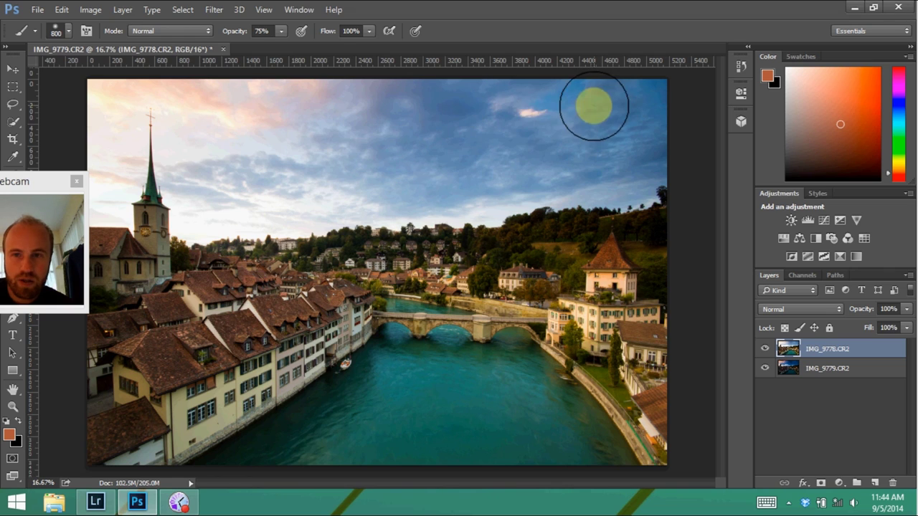
{"action": "mouse_move", "coordinate": [592, 102]}
{"action": "left_mouse_down"}
{"action": "mouse_move", "coordinate": [612, 118]}
{"action": "mouse_move", "coordinate": [534, 142]}
{"action": "left_mouse_up"}
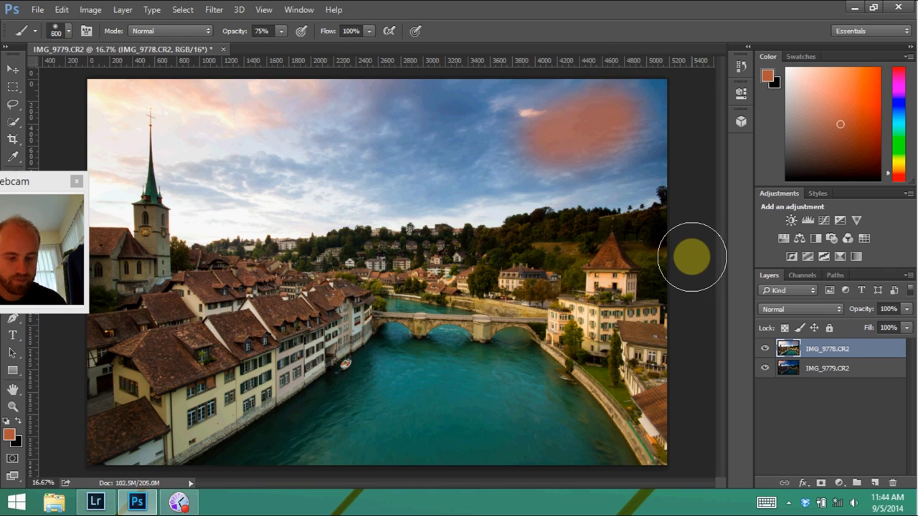
{"action": "key", "text": "ctrl+z"}
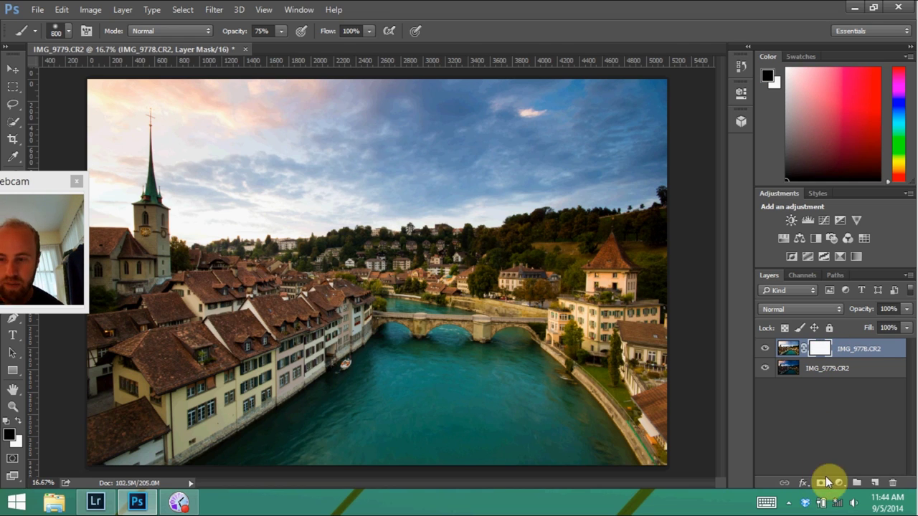
Step: Paint the darker sky in through the layer mask, raising opacity to 92% then 96%
{"action": "mouse_move", "coordinate": [624, 114]}
{"action": "left_mouse_down"}
{"action": "mouse_move", "coordinate": [527, 122]}
{"action": "mouse_move", "coordinate": [642, 105]}
{"action": "mouse_move", "coordinate": [541, 107]}
{"action": "mouse_move", "coordinate": [629, 107]}
{"action": "mouse_move", "coordinate": [567, 163]}
{"action": "mouse_move", "coordinate": [650, 165]}
{"action": "mouse_move", "coordinate": [523, 164]}
{"action": "mouse_move", "coordinate": [607, 157]}
{"action": "mouse_move", "coordinate": [587, 170]}
{"action": "mouse_move", "coordinate": [625, 167]}
{"action": "mouse_move", "coordinate": [486, 92]}
{"action": "mouse_move", "coordinate": [329, 105]}
{"action": "mouse_move", "coordinate": [315, 130]}
{"action": "mouse_move", "coordinate": [318, 167]}
{"action": "mouse_move", "coordinate": [486, 185]}
{"action": "mouse_move", "coordinate": [295, 183]}
{"action": "mouse_move", "coordinate": [304, 179]}
{"action": "mouse_move", "coordinate": [226, 186]}
{"action": "mouse_move", "coordinate": [220, 202]}
{"action": "mouse_move", "coordinate": [216, 135]}
{"action": "mouse_move", "coordinate": [193, 139]}
{"action": "mouse_move", "coordinate": [330, 86]}
{"action": "mouse_move", "coordinate": [245, 84]}
{"action": "mouse_move", "coordinate": [318, 197]}
{"action": "mouse_move", "coordinate": [297, 197]}
{"action": "mouse_move", "coordinate": [432, 191]}
{"action": "mouse_move", "coordinate": [443, 180]}
{"action": "mouse_move", "coordinate": [246, 186]}
{"action": "mouse_move", "coordinate": [205, 205]}
{"action": "mouse_move", "coordinate": [190, 135]}
{"action": "mouse_move", "coordinate": [159, 94]}
{"action": "mouse_move", "coordinate": [97, 167]}
{"action": "mouse_move", "coordinate": [96, 180]}
{"action": "mouse_move", "coordinate": [113, 145]}
{"action": "mouse_move", "coordinate": [118, 154]}
{"action": "mouse_move", "coordinate": [111, 133]}
{"action": "mouse_move", "coordinate": [120, 80]}
{"action": "mouse_move", "coordinate": [179, 157]}
{"action": "mouse_move", "coordinate": [200, 208]}
{"action": "mouse_move", "coordinate": [305, 194]}
{"action": "mouse_move", "coordinate": [247, 165]}
{"action": "mouse_move", "coordinate": [166, 78]}
{"action": "mouse_move", "coordinate": [98, 202]}
{"action": "mouse_move", "coordinate": [111, 163]}
{"action": "mouse_move", "coordinate": [106, 112]}
{"action": "mouse_move", "coordinate": [149, 66]}
{"action": "mouse_move", "coordinate": [132, 66]}
{"action": "mouse_move", "coordinate": [301, 111]}
{"action": "mouse_move", "coordinate": [365, 94]}
{"action": "mouse_move", "coordinate": [652, 115]}
{"action": "mouse_move", "coordinate": [380, 60]}
{"action": "left_mouse_up"}
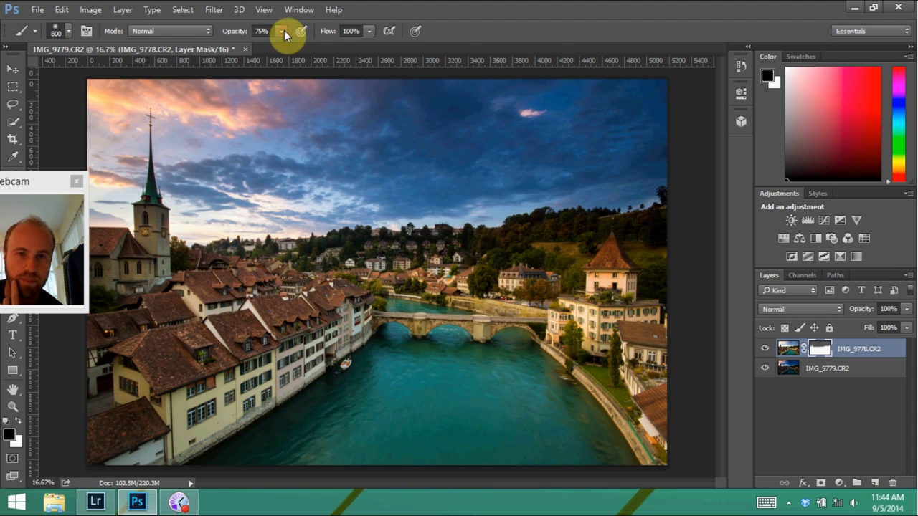
{"action": "left_click_drag", "start_coordinate": [287, 45], "coordinate": [296, 45]}
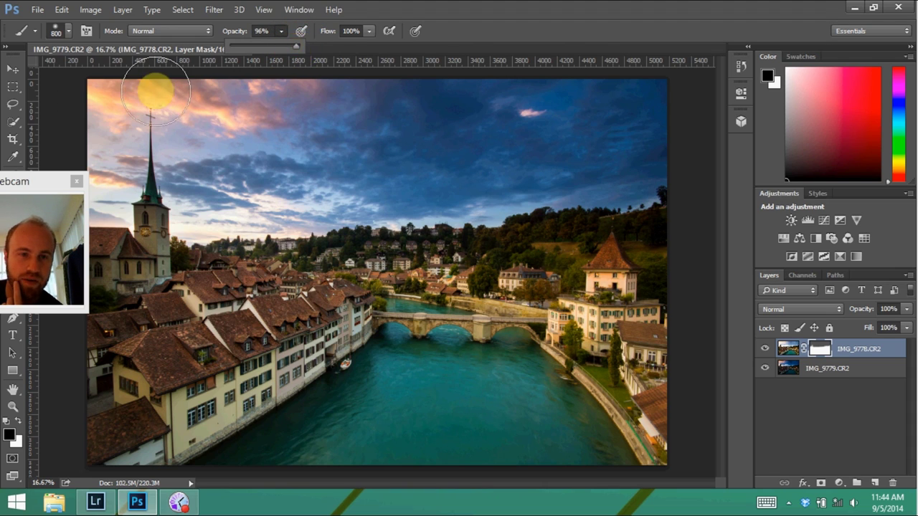
{"action": "mouse_move", "coordinate": [155, 90]}
{"action": "left_mouse_down"}
{"action": "mouse_move", "coordinate": [94, 94]}
{"action": "mouse_move", "coordinate": [107, 191]}
{"action": "mouse_move", "coordinate": [118, 112]}
{"action": "mouse_move", "coordinate": [140, 81]}
{"action": "mouse_move", "coordinate": [171, 84]}
{"action": "mouse_move", "coordinate": [201, 208]}
{"action": "mouse_move", "coordinate": [192, 122]}
{"action": "mouse_move", "coordinate": [244, 208]}
{"action": "mouse_move", "coordinate": [198, 119]}
{"action": "mouse_move", "coordinate": [315, 214]}
{"action": "mouse_move", "coordinate": [271, 200]}
{"action": "mouse_move", "coordinate": [343, 194]}
{"action": "mouse_move", "coordinate": [260, 161]}
{"action": "mouse_move", "coordinate": [248, 115]}
{"action": "mouse_move", "coordinate": [307, 182]}
{"action": "mouse_move", "coordinate": [226, 130]}
{"action": "mouse_move", "coordinate": [319, 206]}
{"action": "left_mouse_up"}
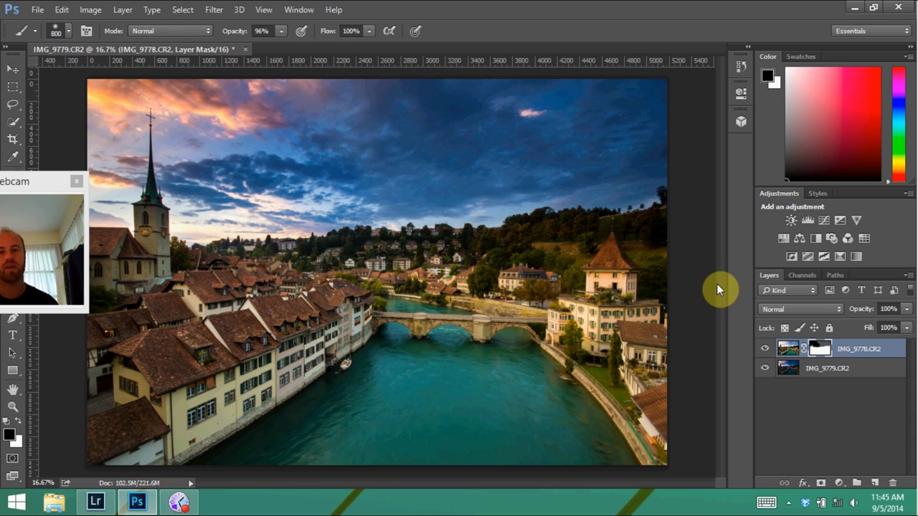
Step: Leave the File menu unused and switch back to Lightroom with Alt+Tab
{"action": "left_click", "coordinate": [39, 11]}
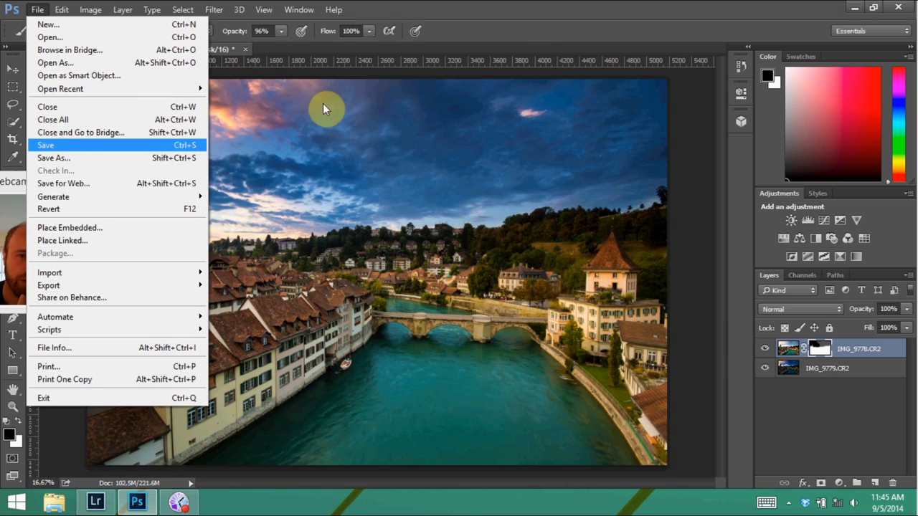
{"action": "left_click", "coordinate": [536, 30]}
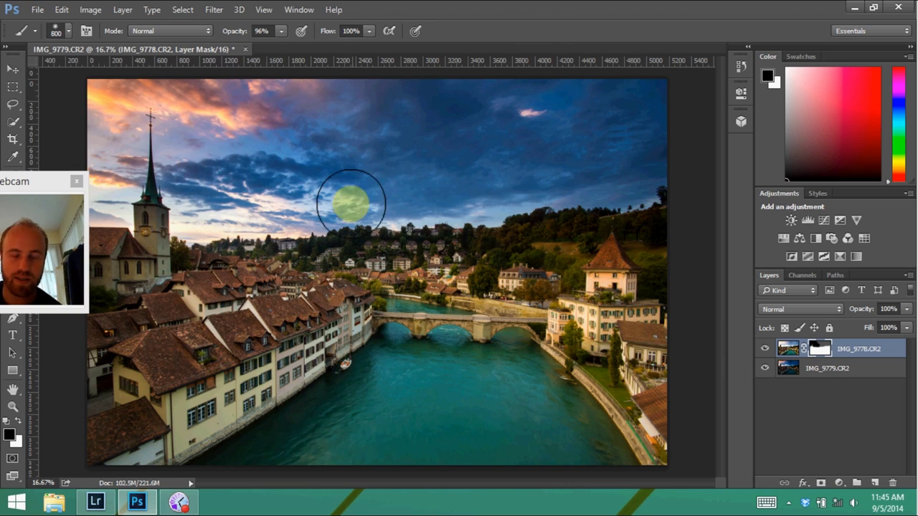
{"action": "left_click_drag", "start_coordinate": [68, 182], "coordinate": [172, 76]}
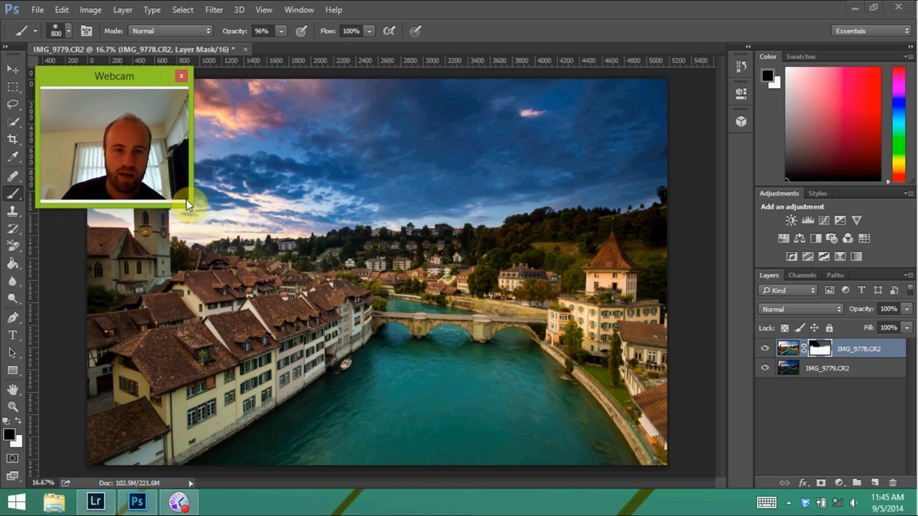
{"action": "left_click_drag", "start_coordinate": [188, 203], "coordinate": [289, 277]}
{"action": "key", "text": "alt+Tab"}
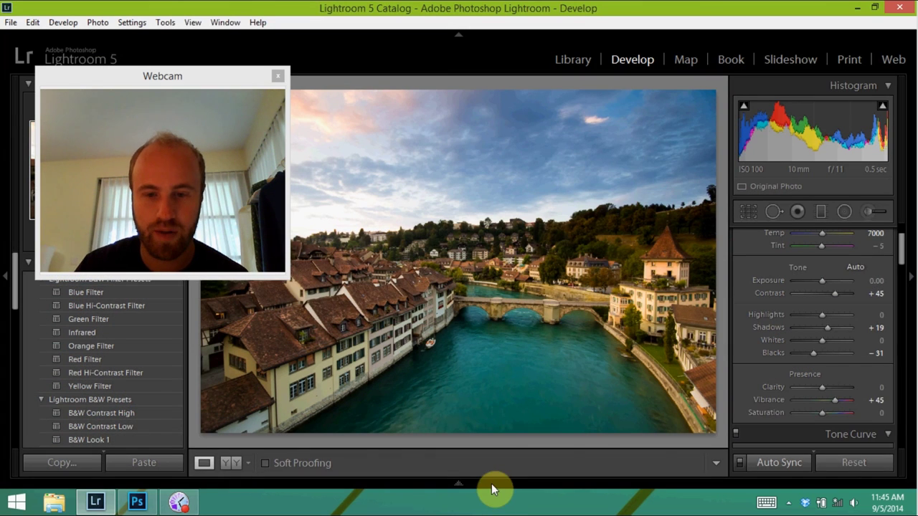
Step: Let the blended IMG_9778-Edit.tif load into Lightroom's Develop module filmstrip
{"action": "mouse_move", "coordinate": [499, 482]}
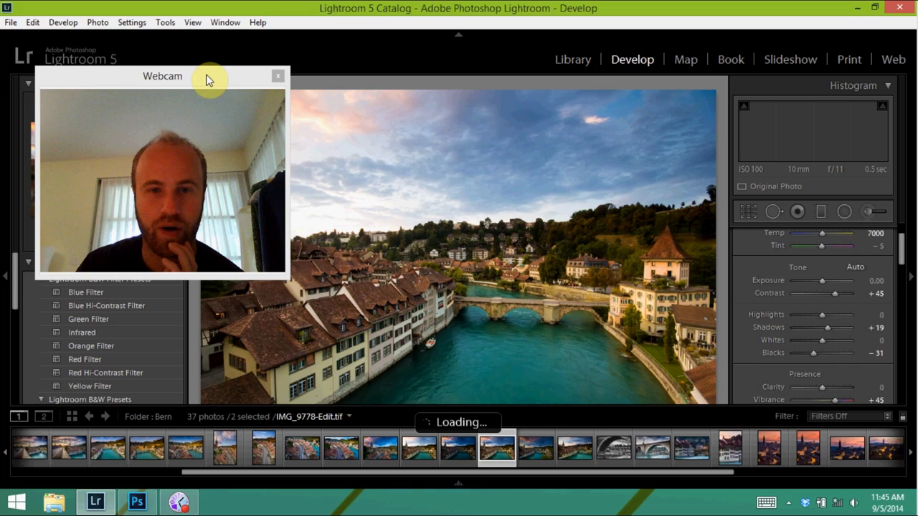
{"action": "left_click_drag", "start_coordinate": [207, 79], "coordinate": [114, 76]}
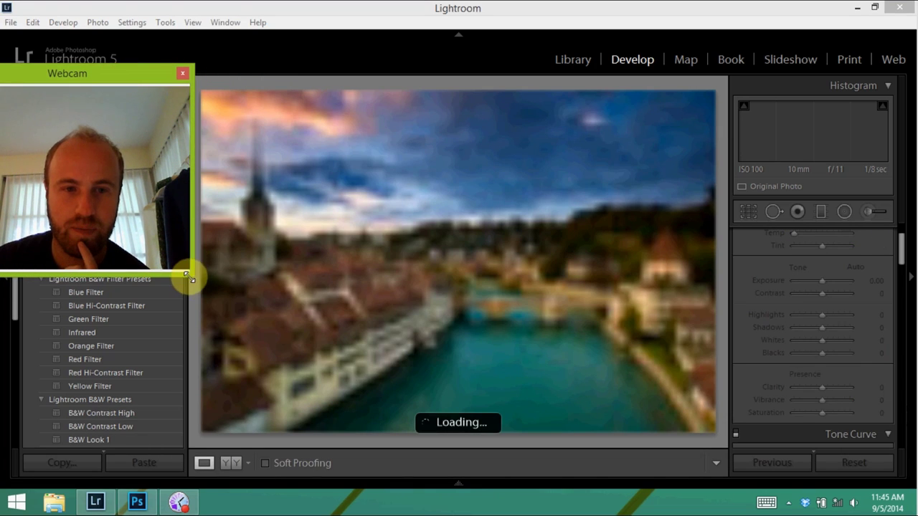
{"action": "left_click_drag", "start_coordinate": [188, 275], "coordinate": [179, 228]}
{"action": "left_click_drag", "start_coordinate": [113, 78], "coordinate": [131, 67]}
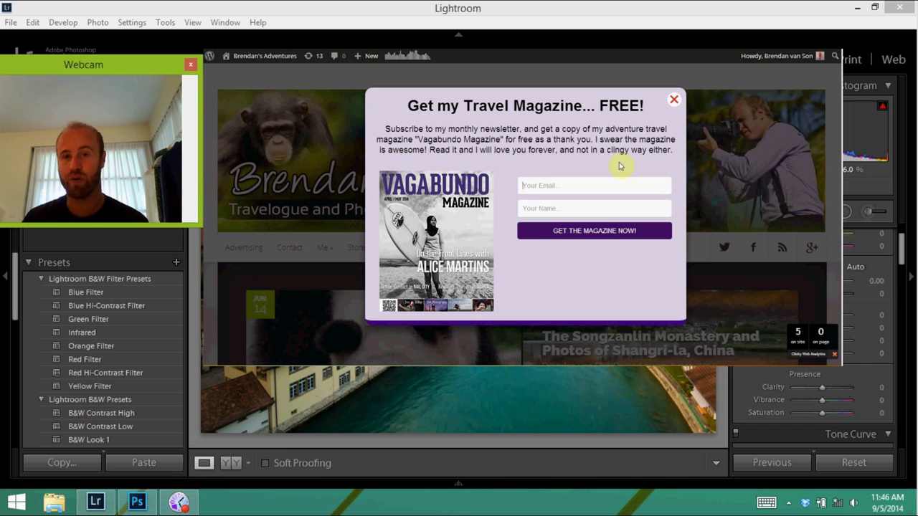
Step: Close the free-magazine signup pop-up and scroll down through the travel blog
{"action": "left_click", "coordinate": [674, 99]}
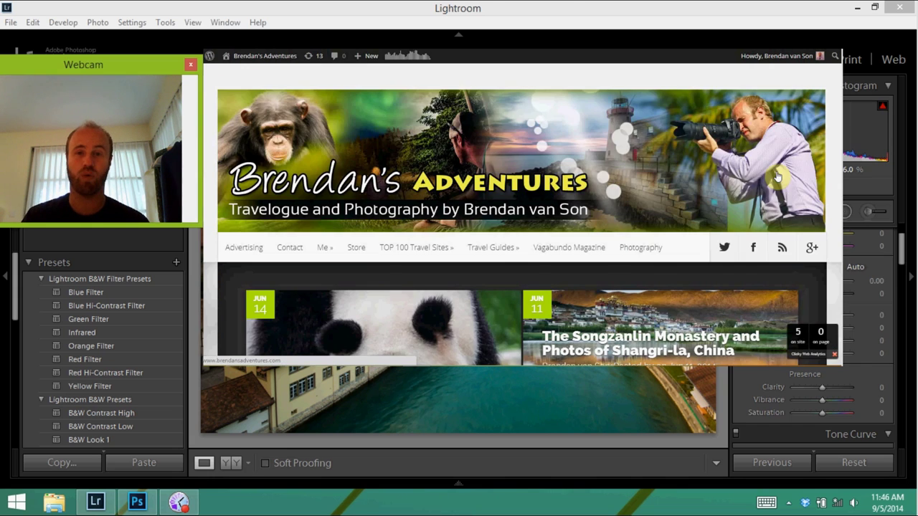
{"action": "scroll", "coordinate": [780, 177], "scroll_direction": "down", "scroll_amount": 3}
{"action": "scroll", "coordinate": [780, 181], "scroll_direction": "down", "scroll_amount": 5}
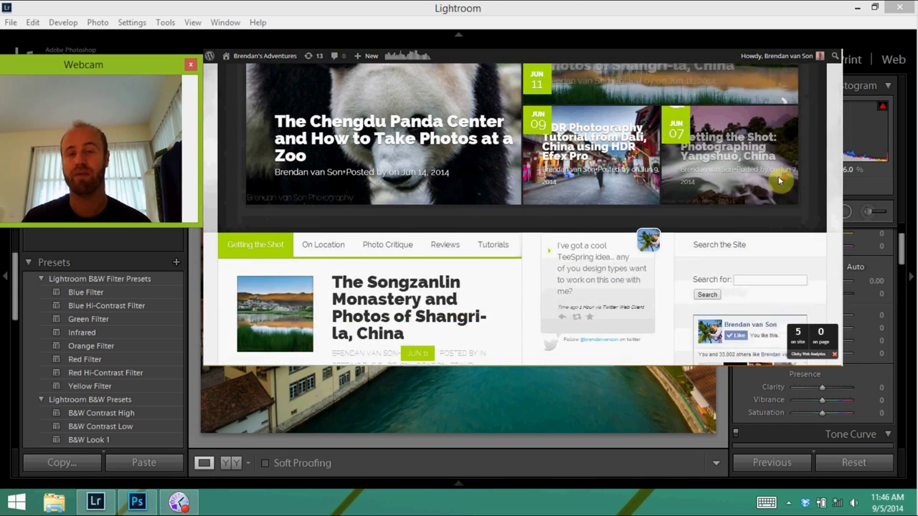
{"action": "scroll", "coordinate": [780, 181], "scroll_direction": "down", "scroll_amount": 5}
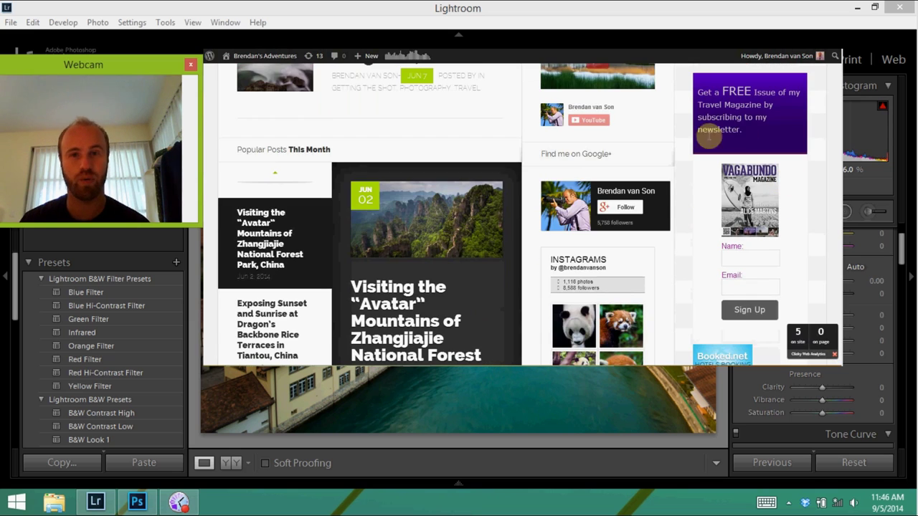